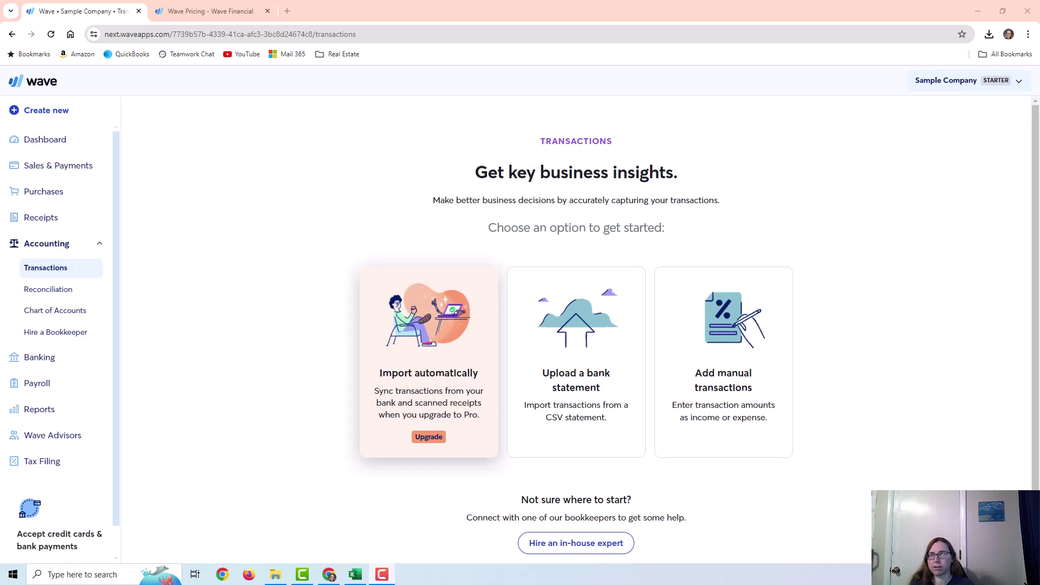
# Step: Compare the monthly prices and included features of the Starter and Pro plans on the Wave pricing page
pyautogui.hotkey('ctrl', 'Tab')
pyautogui.scroll(4, 520, 362)
pyautogui.scroll(2, 515, 359)
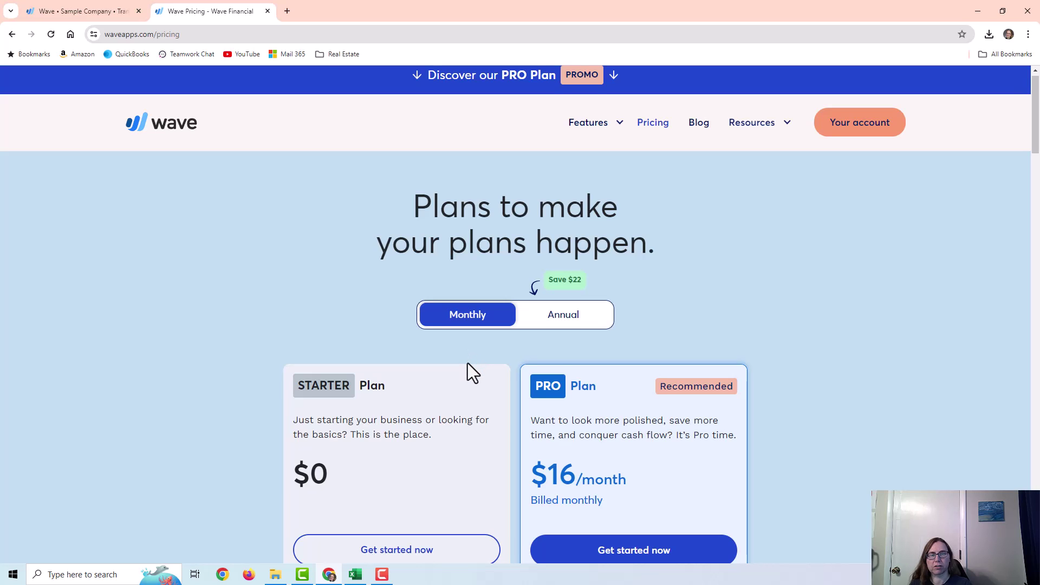
pyautogui.scroll(-3, 463, 363)
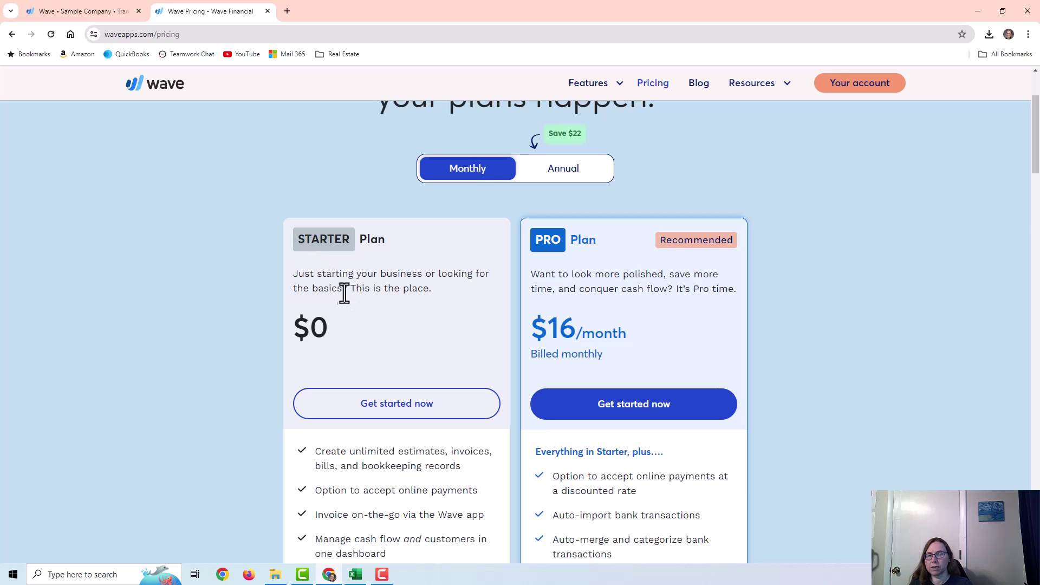
pyautogui.scroll(-3, 352, 291)
pyautogui.scroll(3, 623, 293)
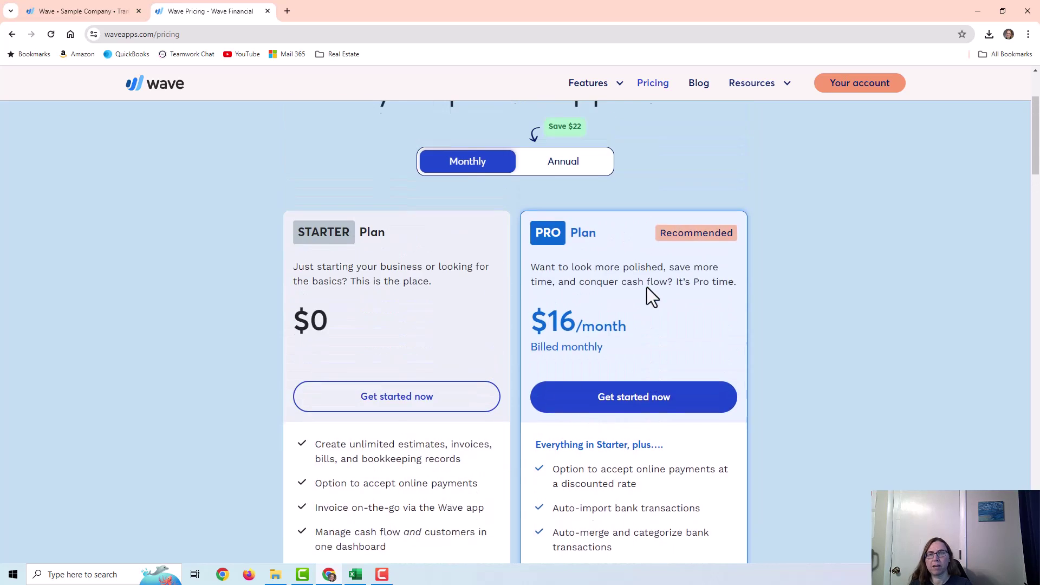
pyautogui.scroll(-3, 653, 346)
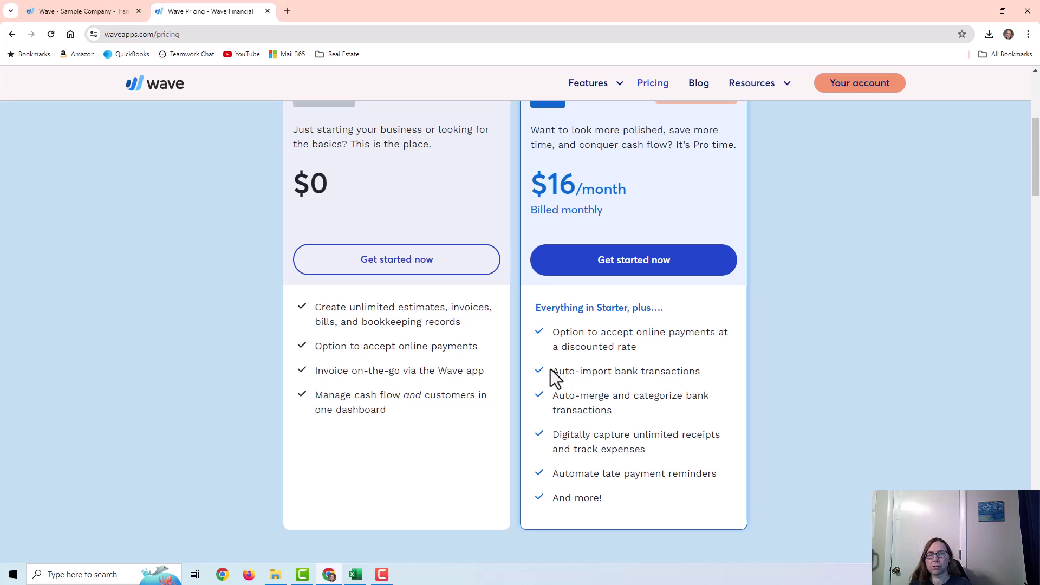
# Step: Examine the Pro plan's automatic bank transaction import and categorization features, and close the pricing page
pyautogui.moveTo(558, 371); pyautogui.dragTo(688, 377)
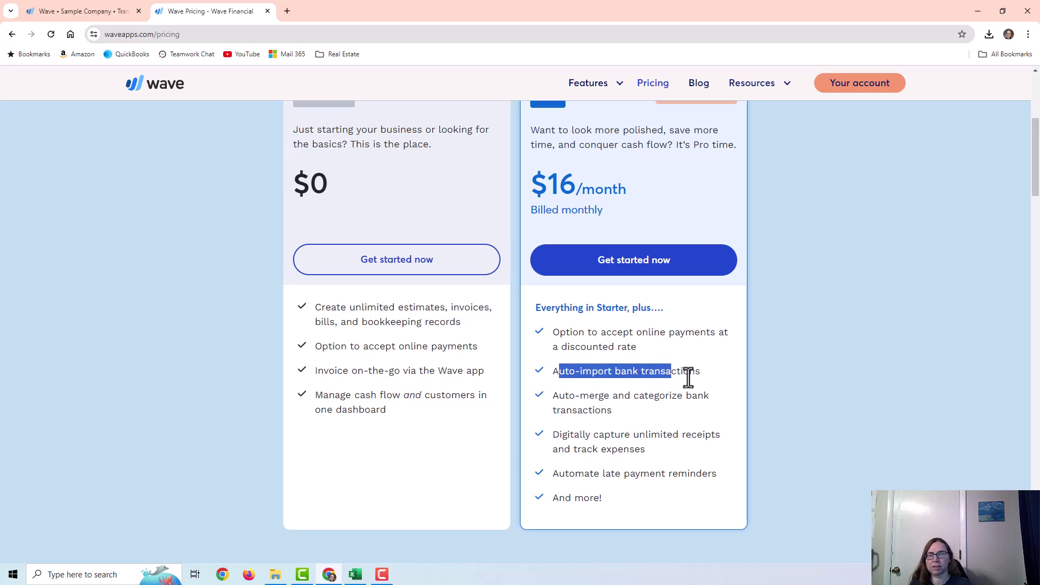
pyautogui.click(561, 374)
pyautogui.scroll(3, 612, 360)
pyautogui.scroll(-3, 610, 357)
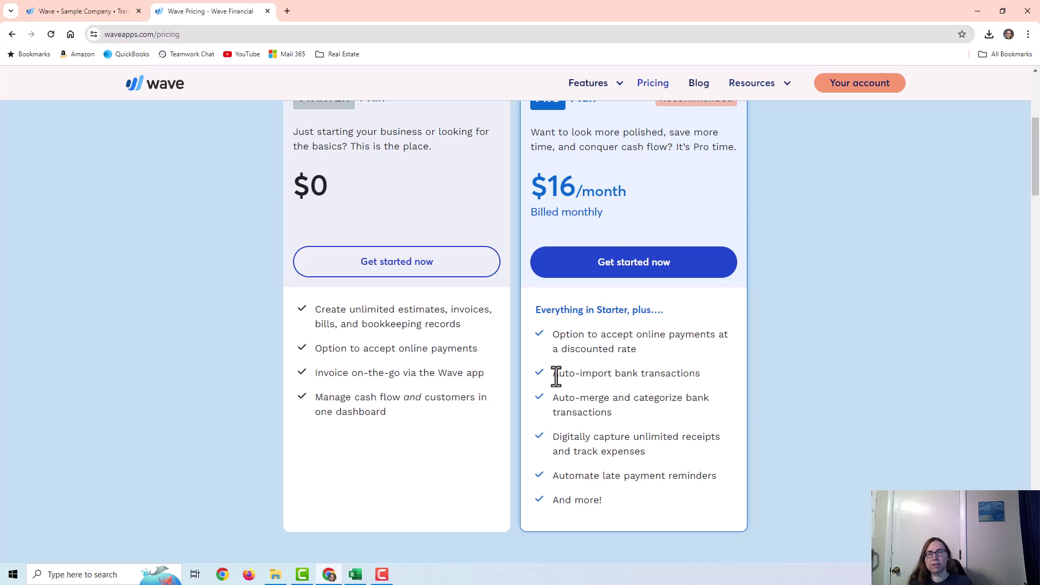
pyautogui.moveTo(552, 373); pyautogui.dragTo(692, 402)
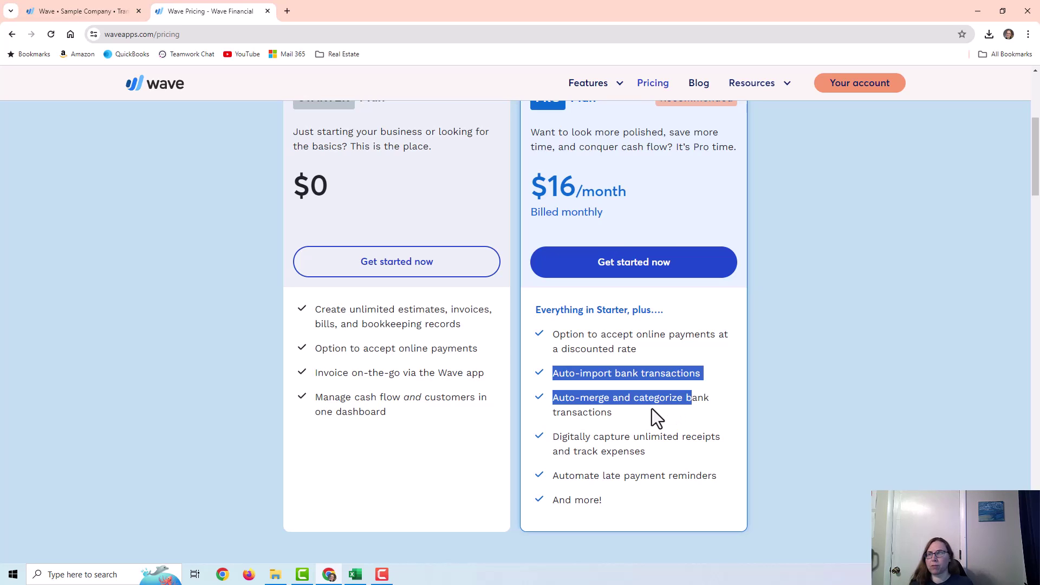
pyautogui.click(385, 224)
pyautogui.scroll(3, 432, 308)
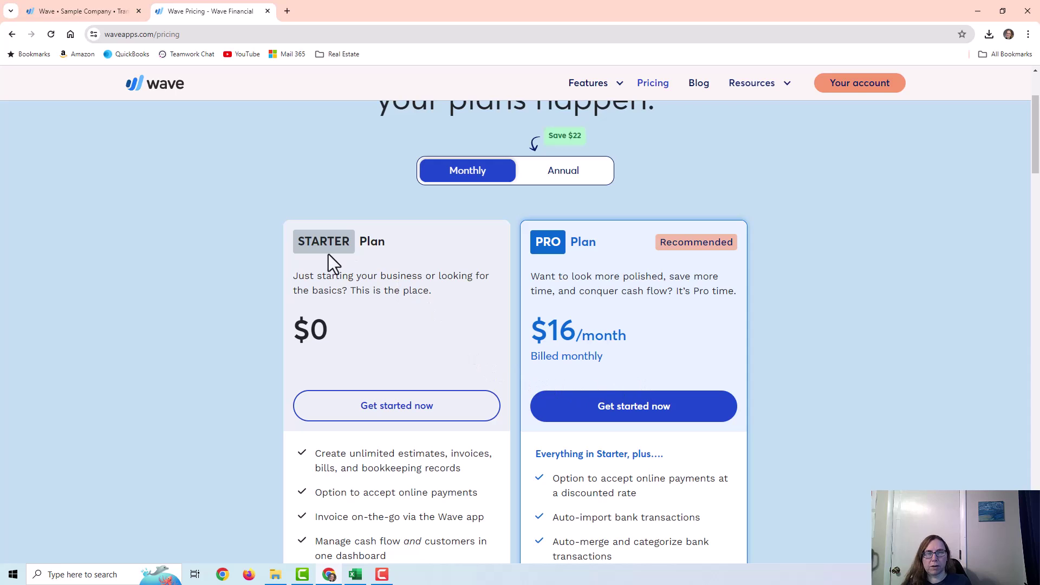
pyautogui.click(43, 12)
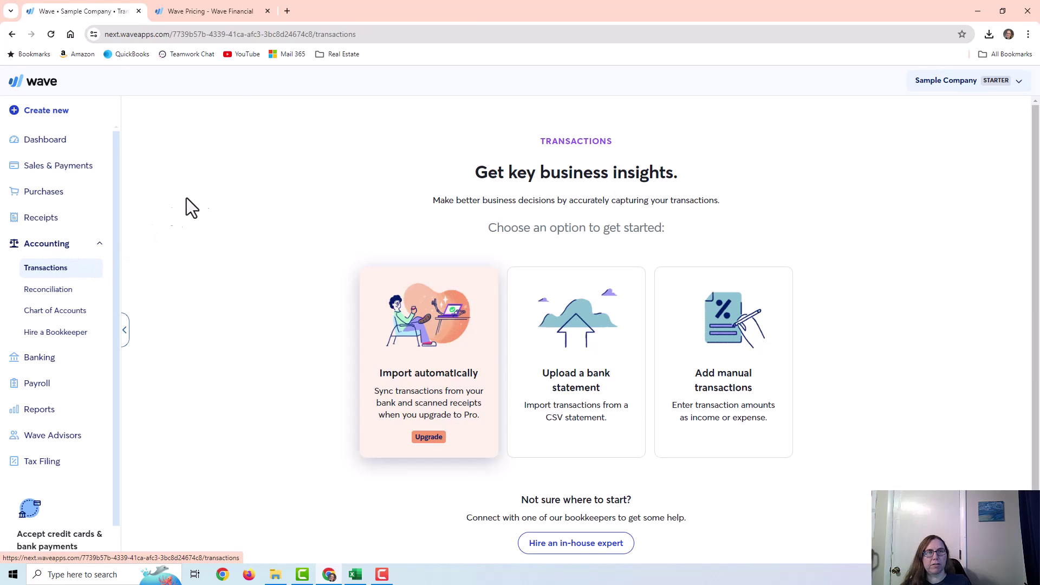
pyautogui.click(268, 11)
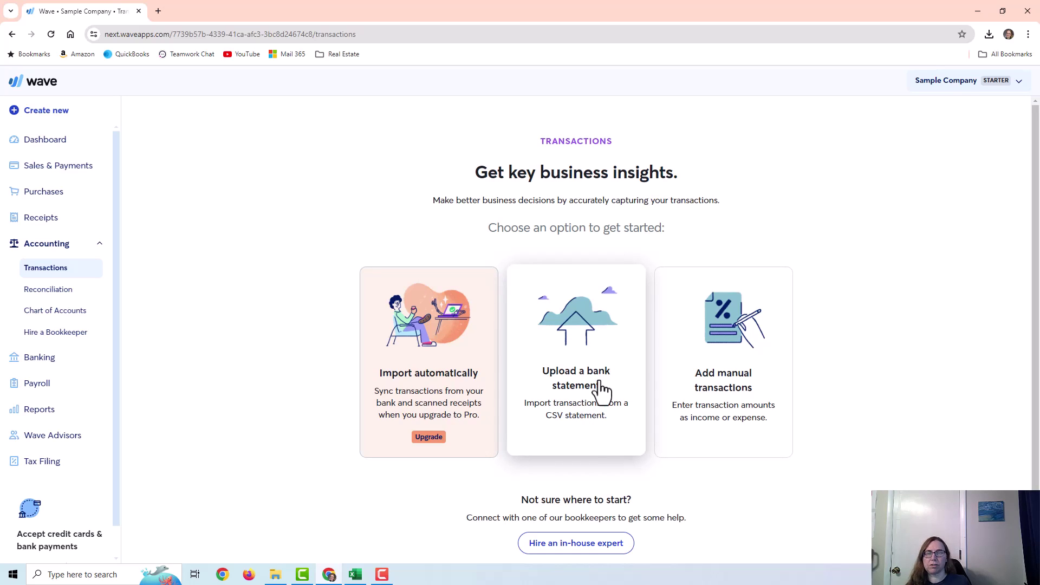
# Step: Review the bank accounts and credit card accounts set up in the Chart of Accounts
pyautogui.click(61, 319)
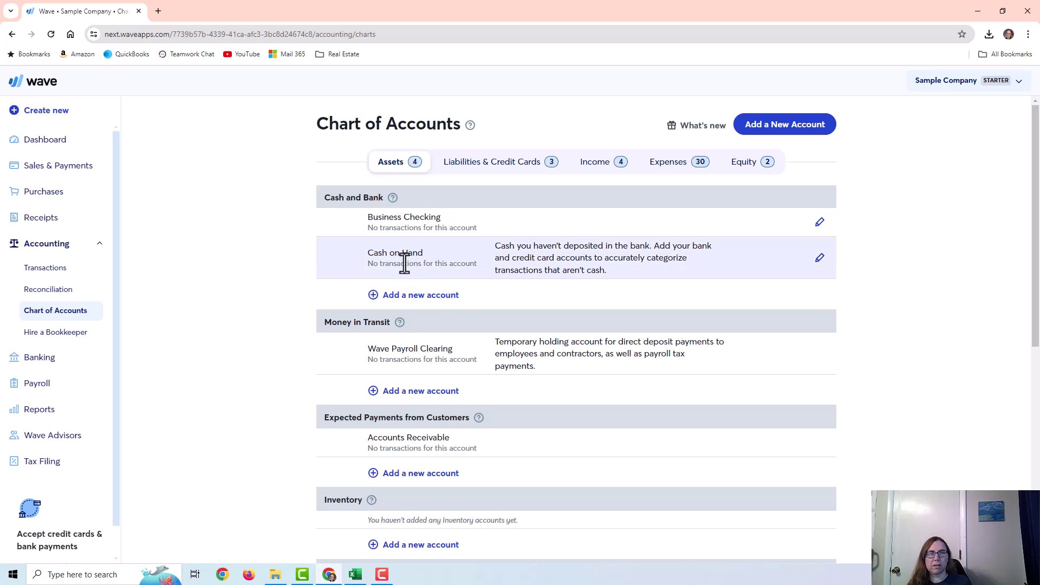
pyautogui.click(539, 162)
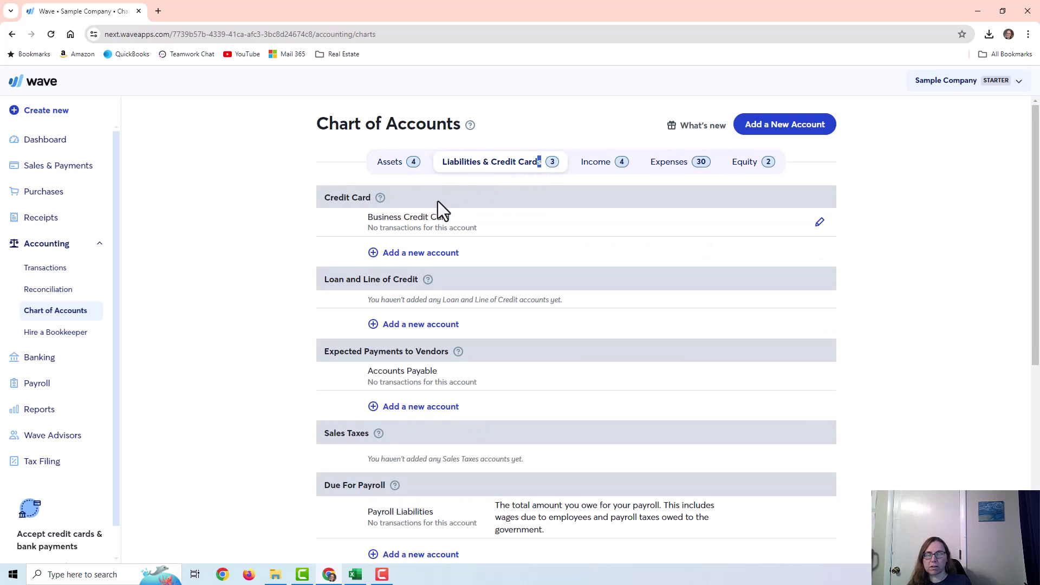
pyautogui.click(499, 186)
# Step: Open the bank statement upload form from Transactions and review the supported statement file types
pyautogui.click(46, 270)
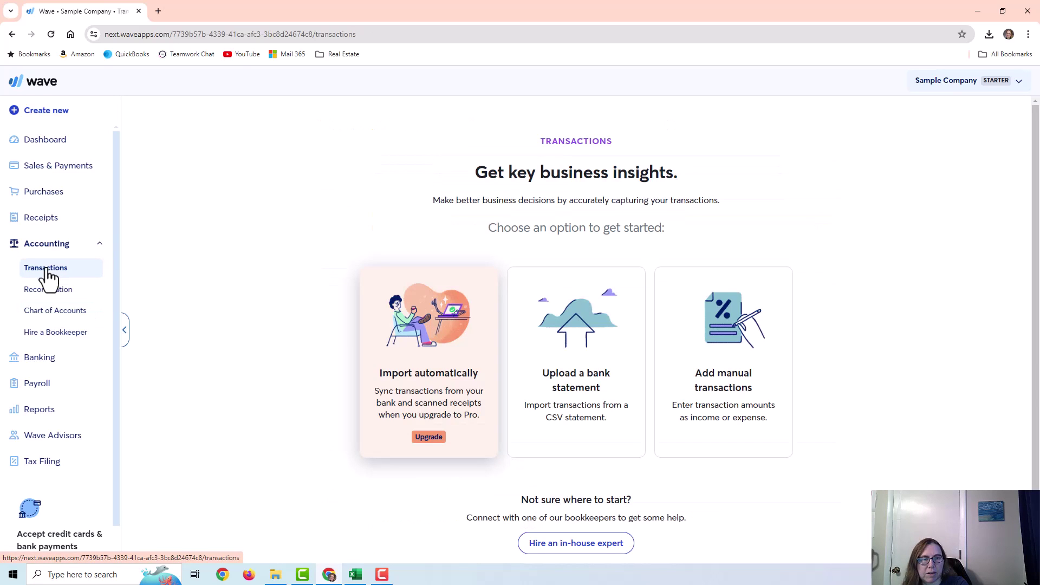
pyautogui.click(600, 376)
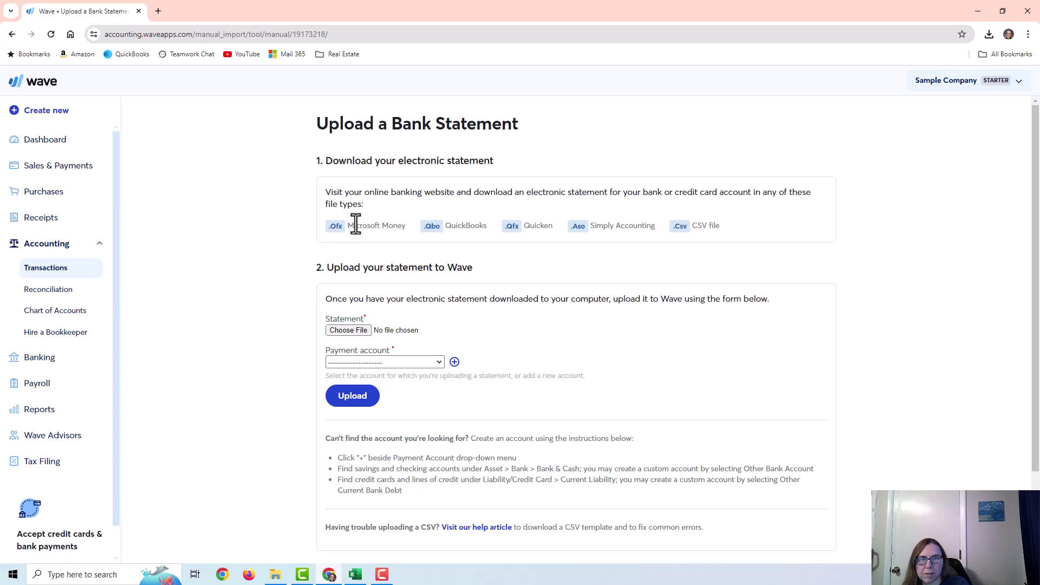
pyautogui.moveTo(700, 234); pyautogui.dragTo(375, 239)
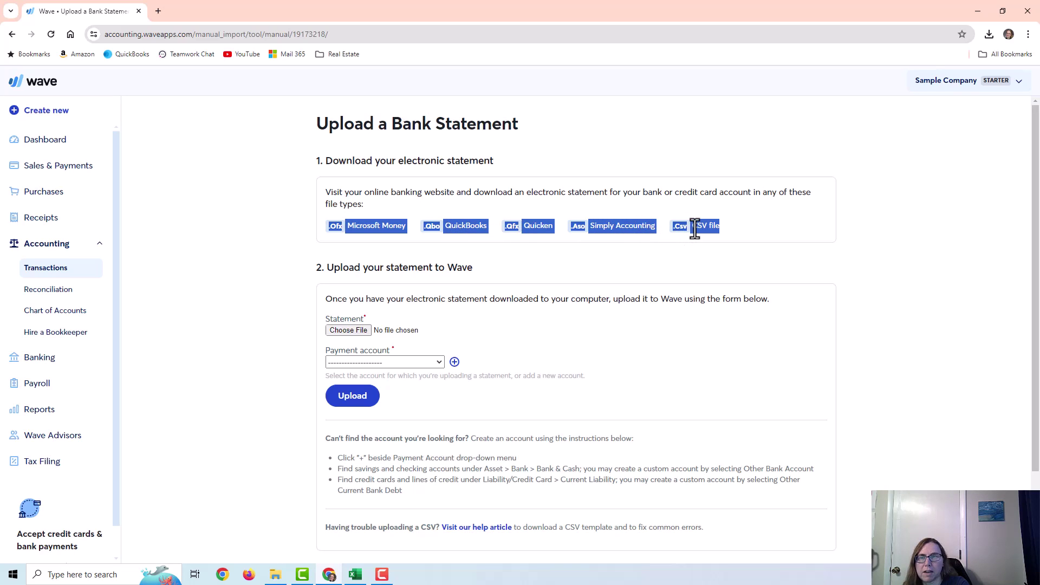
pyautogui.click(417, 200)
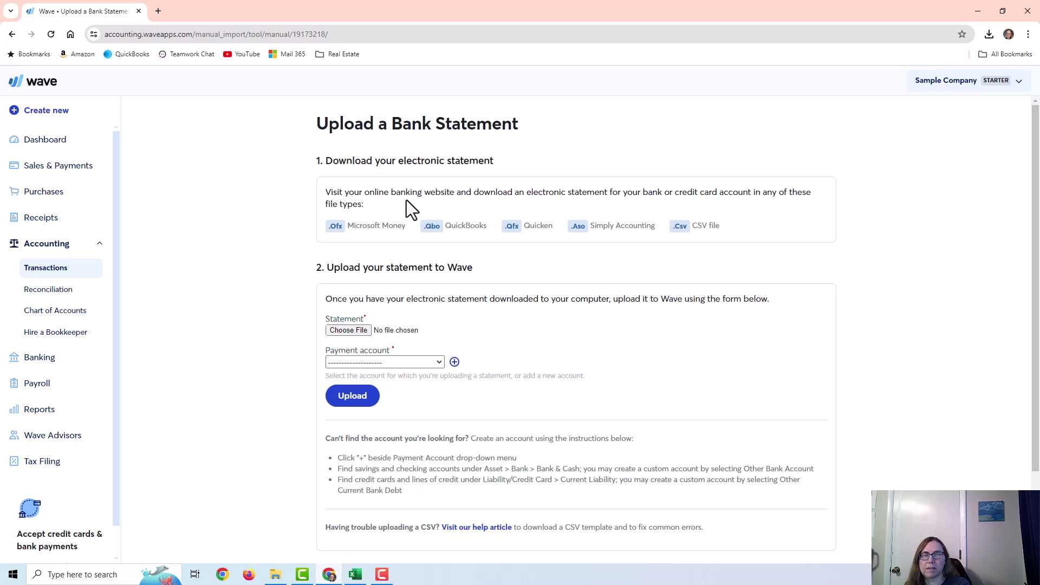
pyautogui.moveTo(474, 195); pyautogui.dragTo(609, 196)
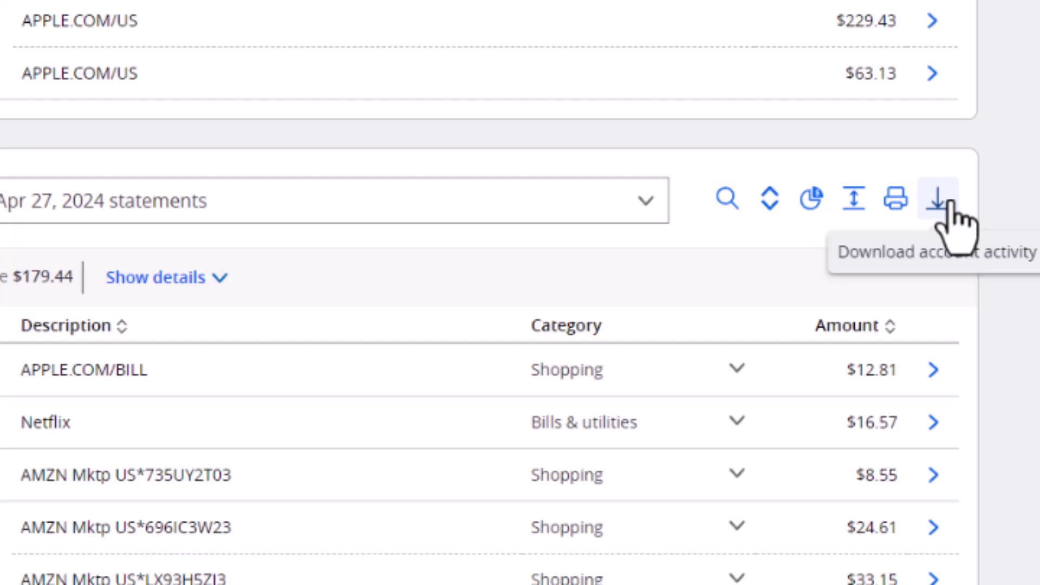
# Step: Start downloading the credit card's account activity from the bank's website and check the file types accepted for upload
pyautogui.click(937, 199)
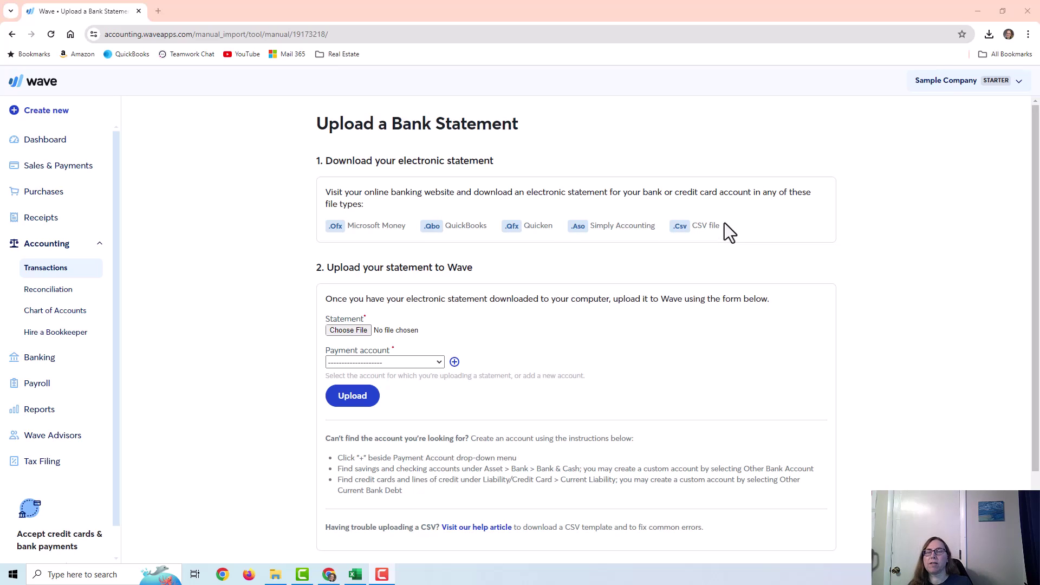
pyautogui.moveTo(724, 225); pyautogui.dragTo(333, 229)
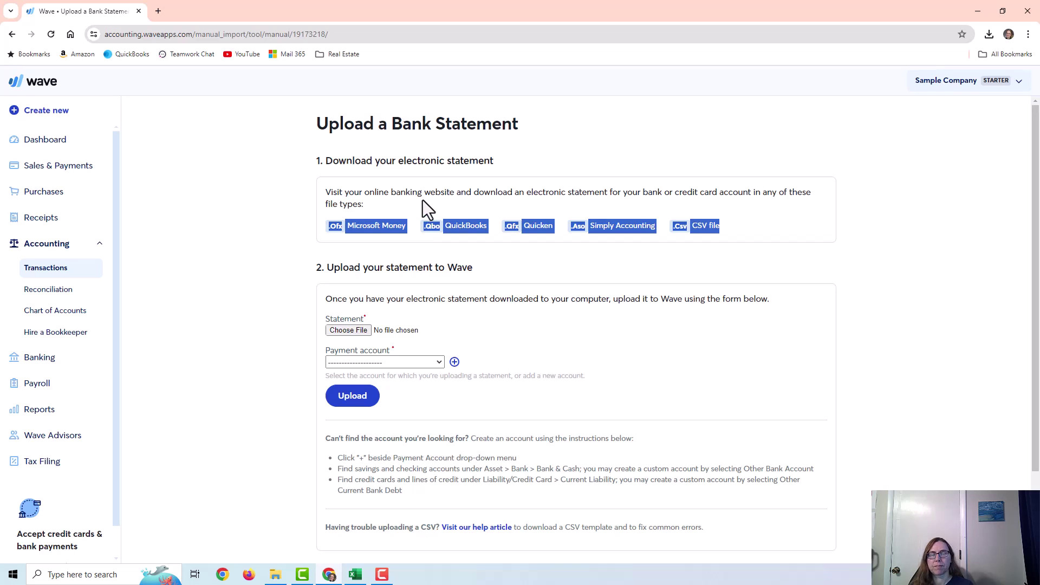
pyautogui.click(463, 217)
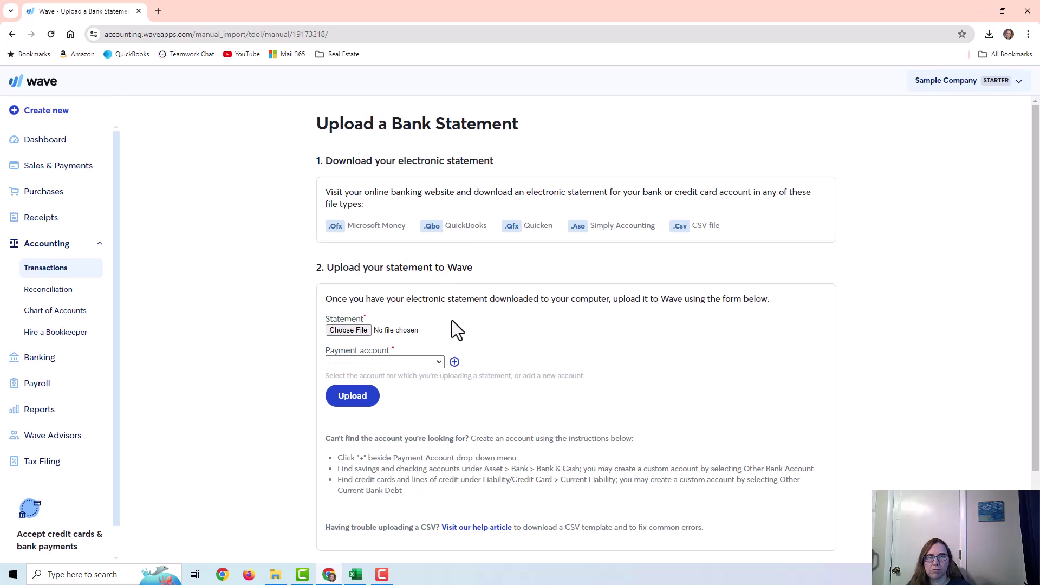
# Step: Upload the Chase QBO statement file to the Business Credit Card payment account and show that account's transactions
pyautogui.click(401, 361)
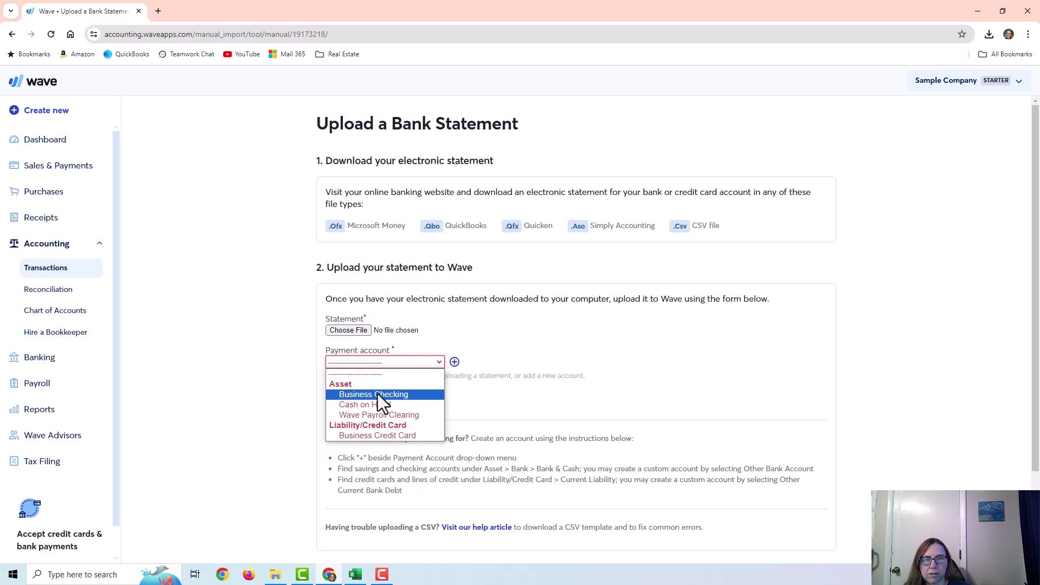
pyautogui.click(384, 435)
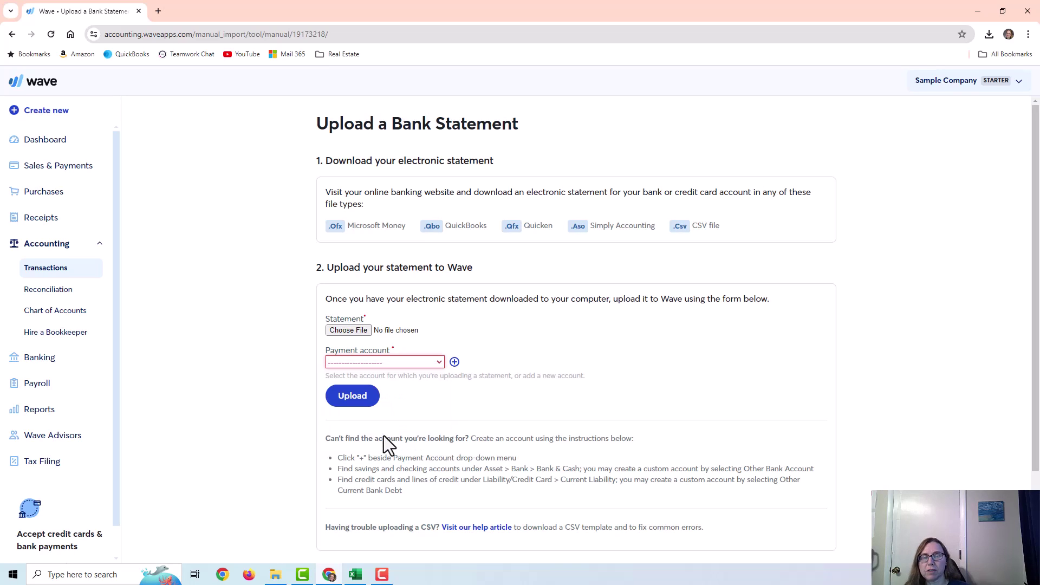
pyautogui.click(351, 329)
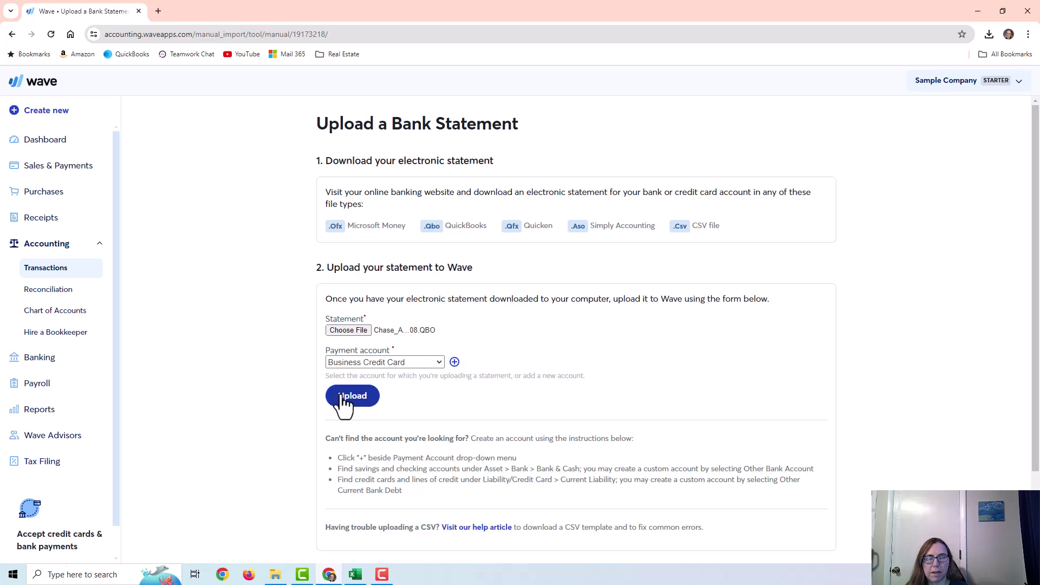
pyautogui.click(360, 396)
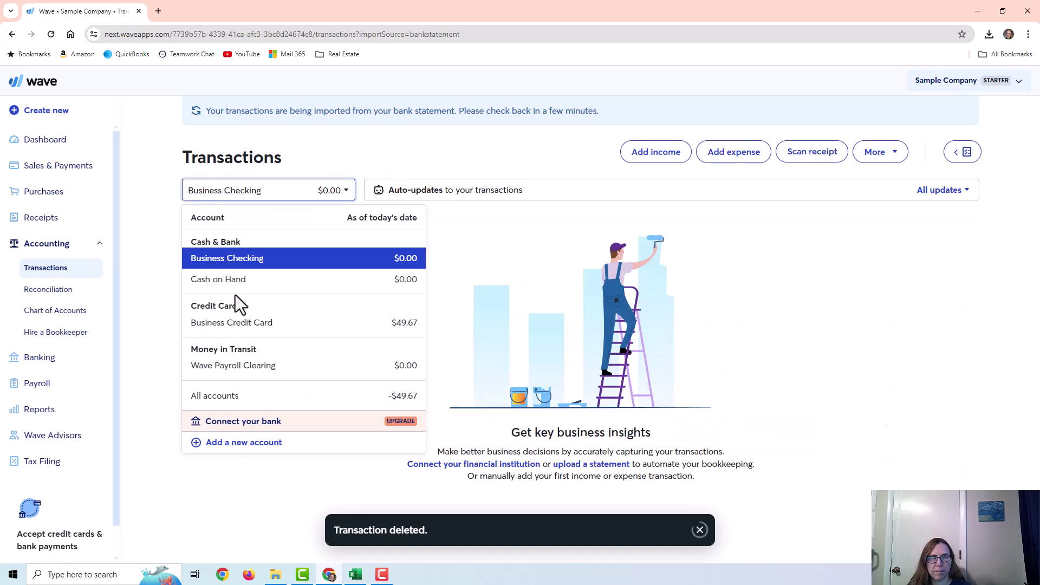
pyautogui.click(253, 322)
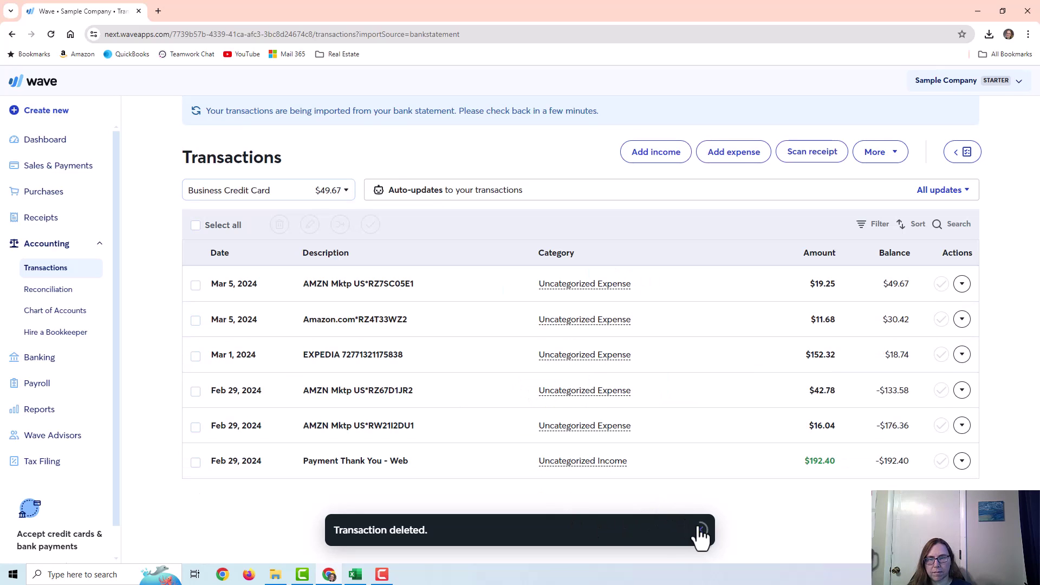
pyautogui.click(701, 530)
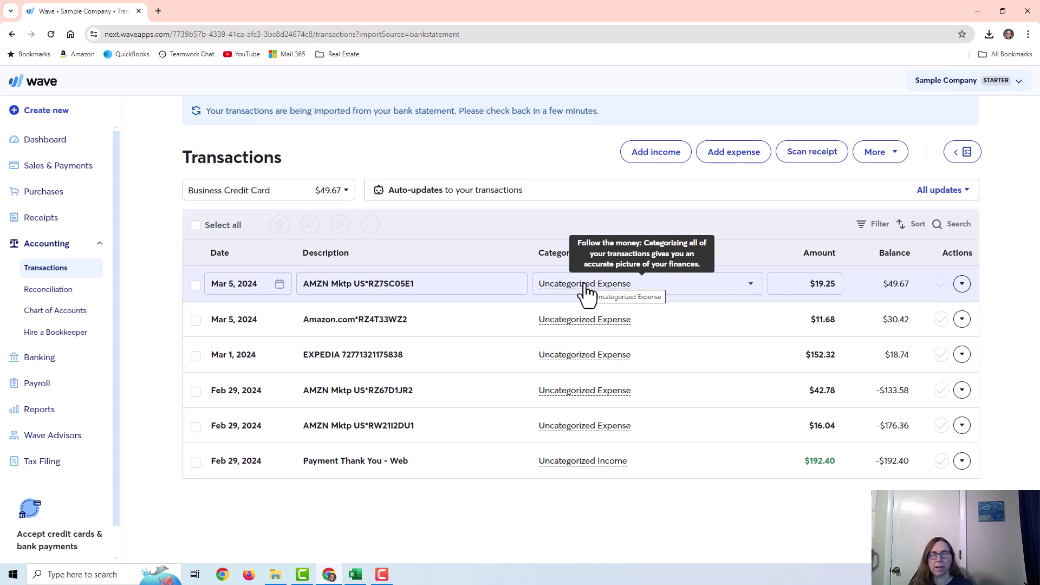
# Step: Categorize the two Mar 5, 2024 Amazon transactions as Office Supplies
pyautogui.click(586, 287)
pyautogui.write('office')
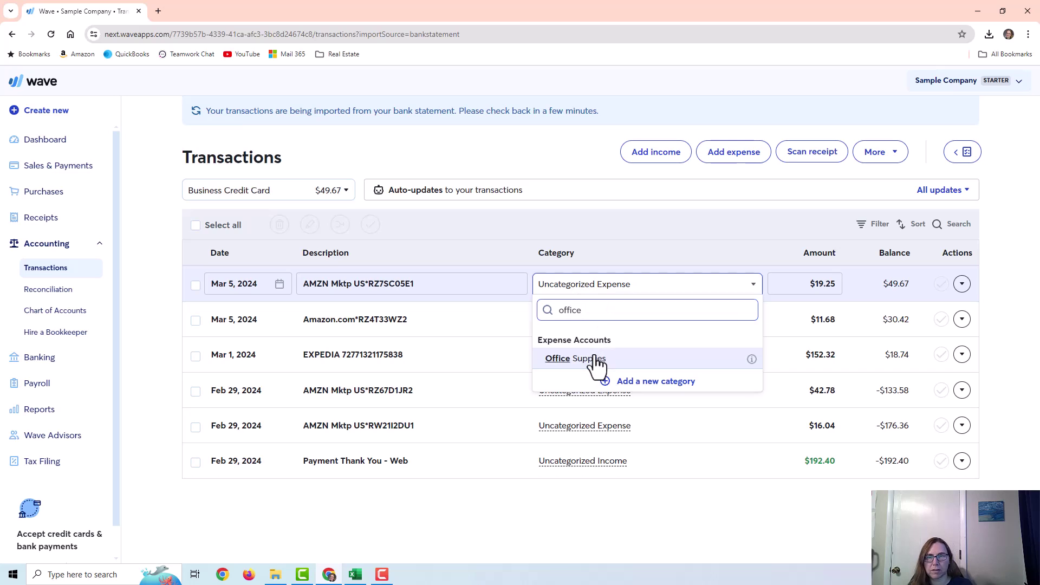
pyautogui.click(595, 359)
pyautogui.click(582, 325)
pyautogui.write('offic')
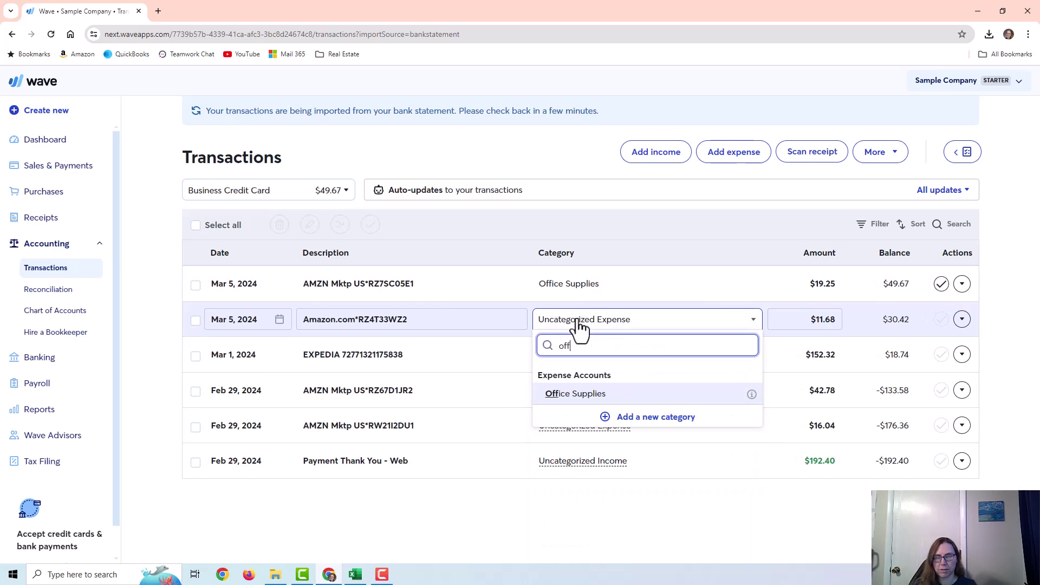
pyautogui.click(572, 394)
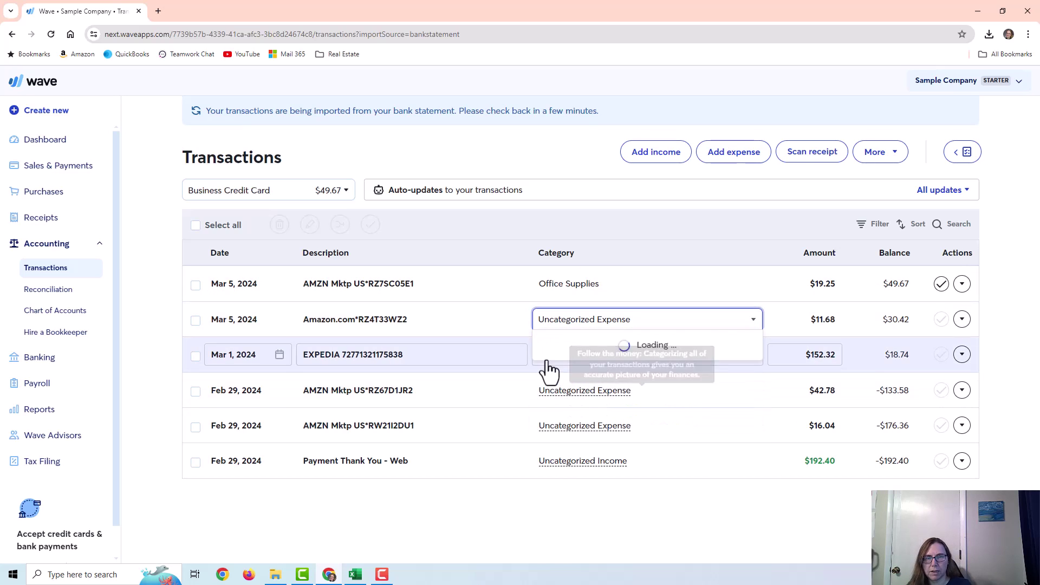
# Step: Categorize the Mar 1, 2024 Expedia transaction as Travel
pyautogui.click(579, 360)
pyautogui.write('travel')
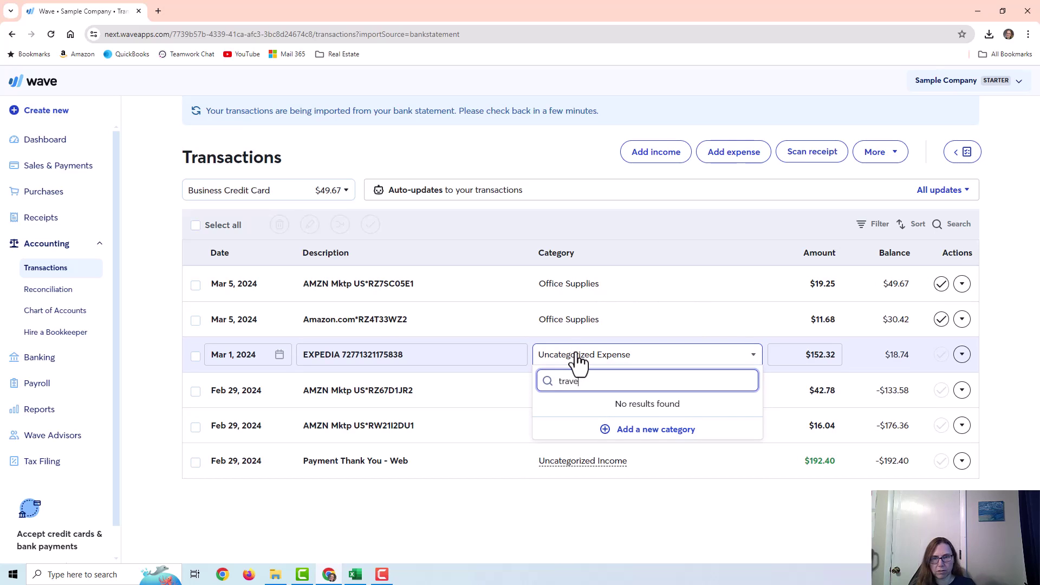
pyautogui.press('Return')
# Step: Categorize the two Feb 29, 2024 Amazon transactions as Office Supplies
pyautogui.click(602, 395)
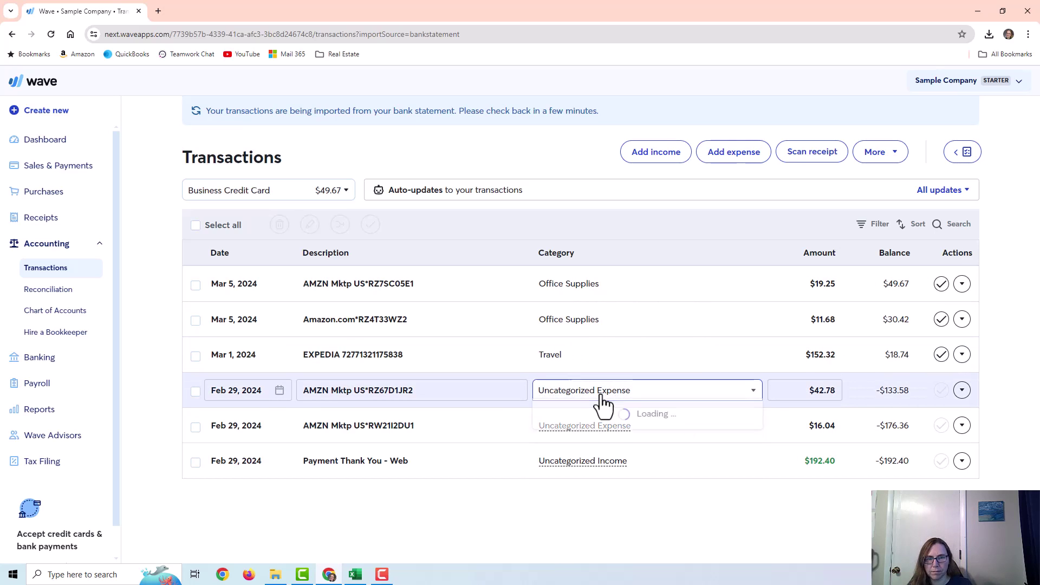
pyautogui.write('office')
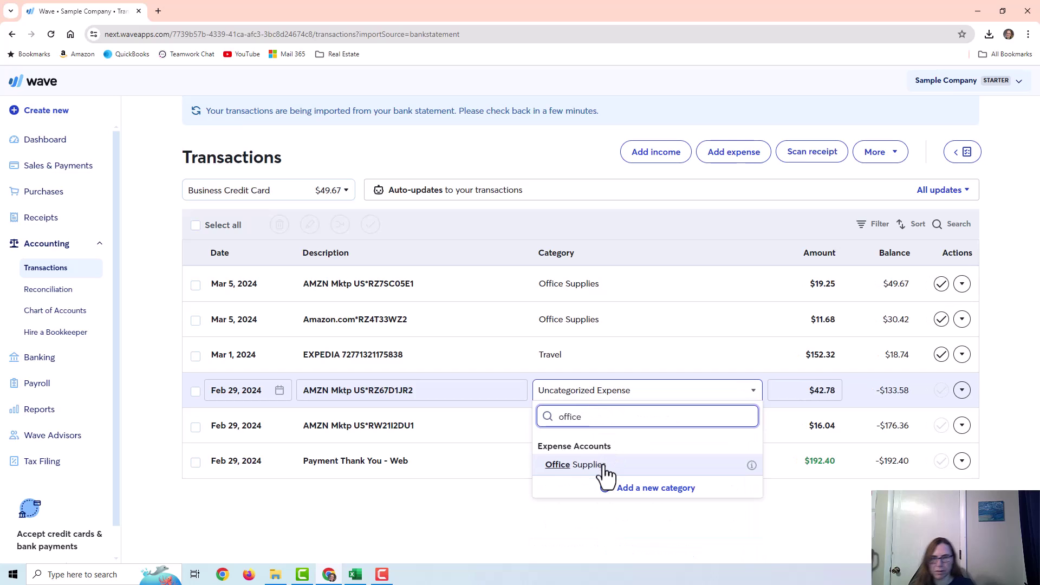
pyautogui.click(596, 464)
pyautogui.click(582, 430)
pyautogui.write('office')
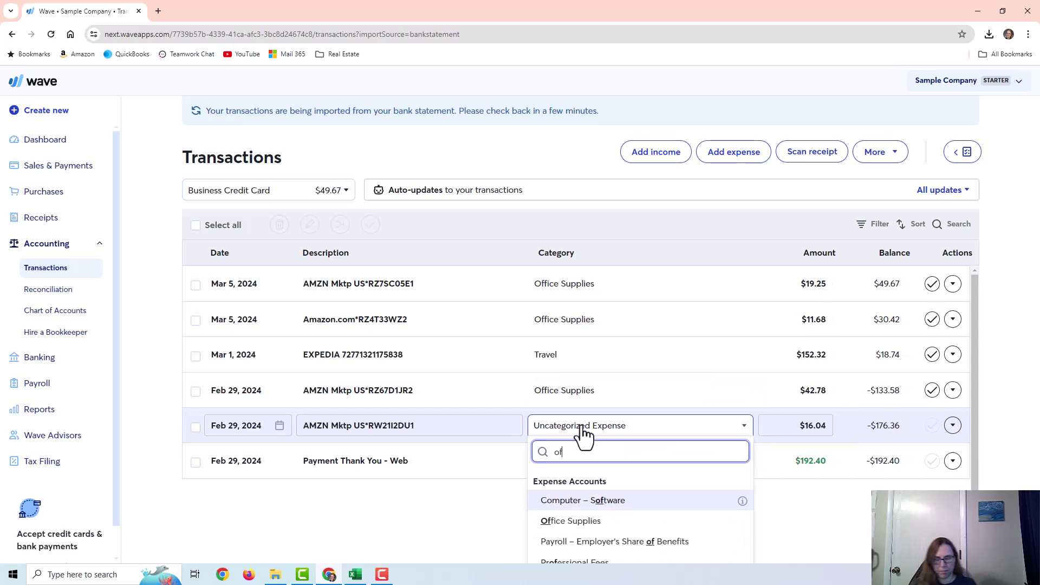
pyautogui.click(668, 502)
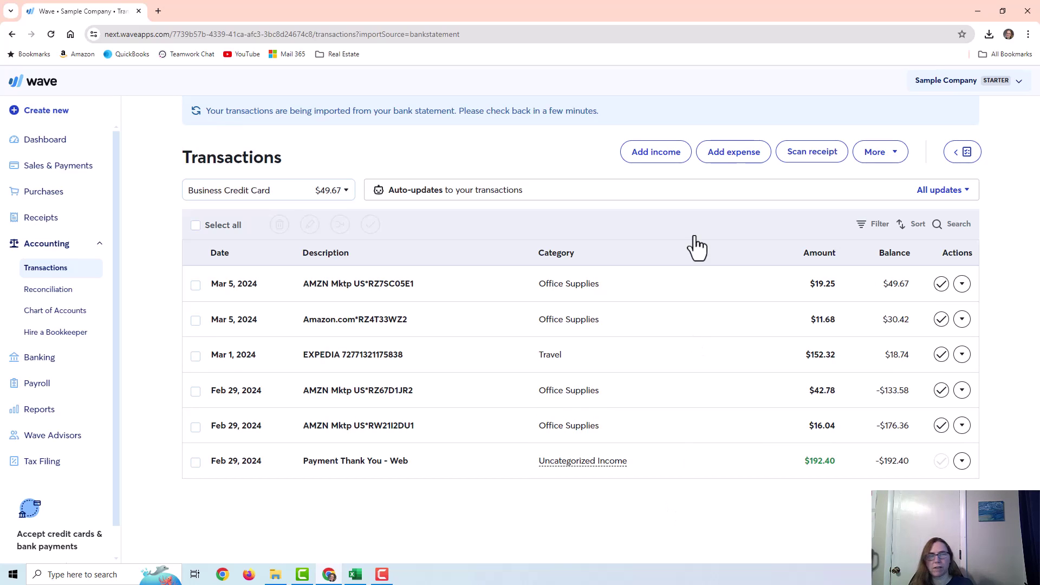
pyautogui.click(238, 292)
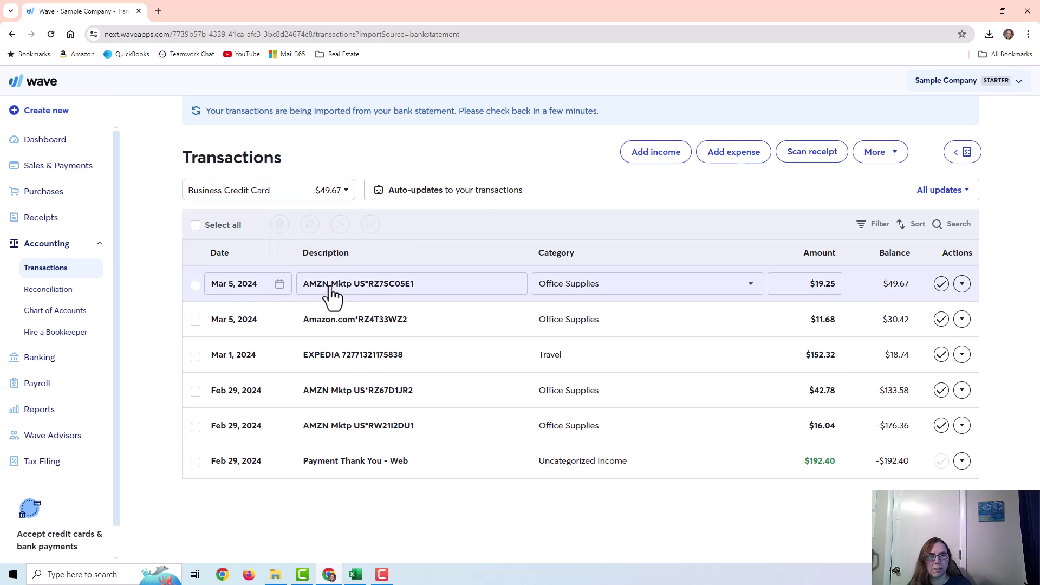
pyautogui.click(293, 194)
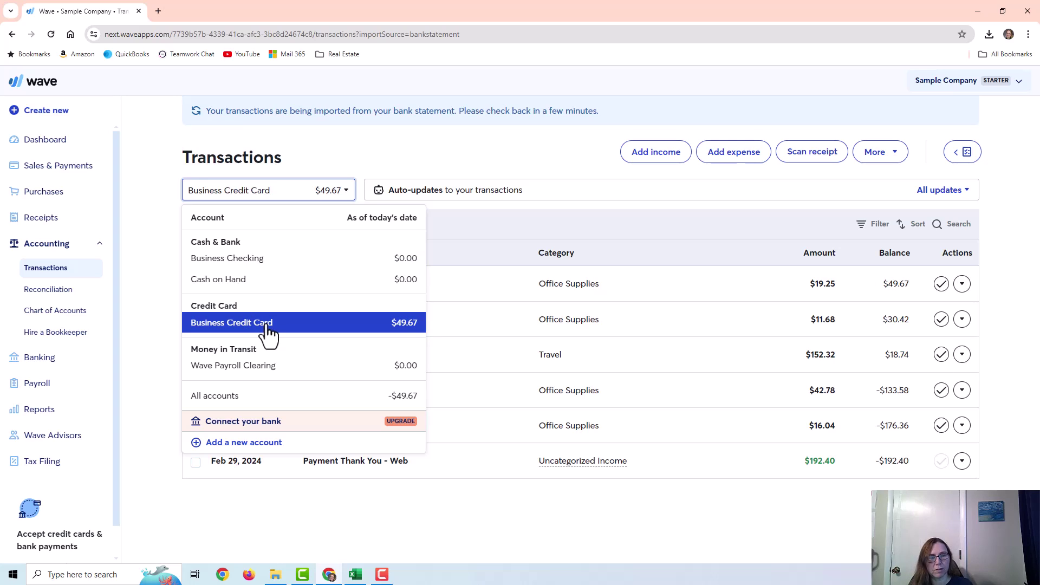
pyautogui.click(492, 219)
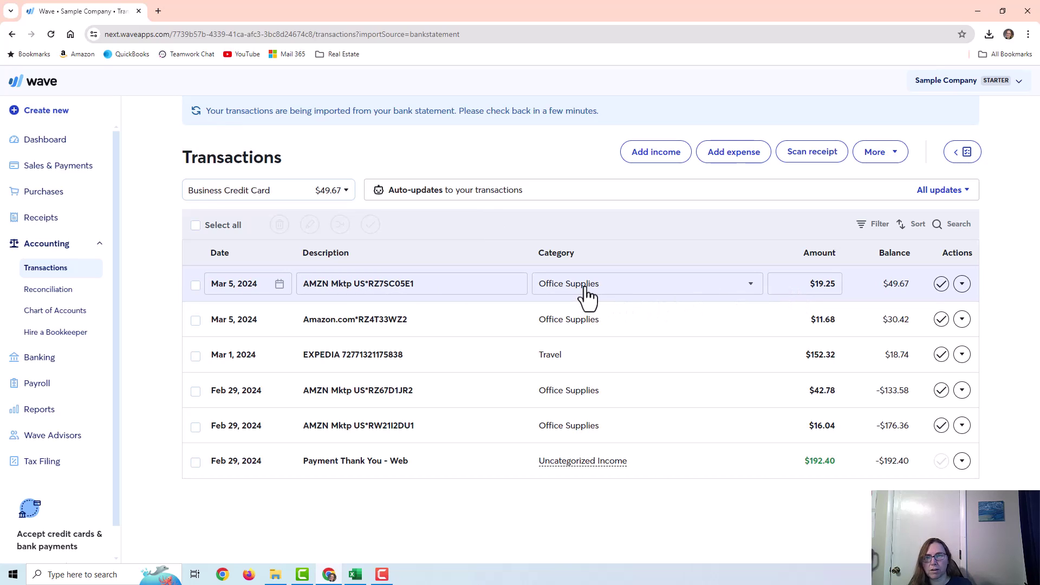
# Step: Add Amazon as the vendor of the Mar 5, 2024 AMZN Mktp transaction for $19.25 and save the transaction
pyautogui.click(962, 284)
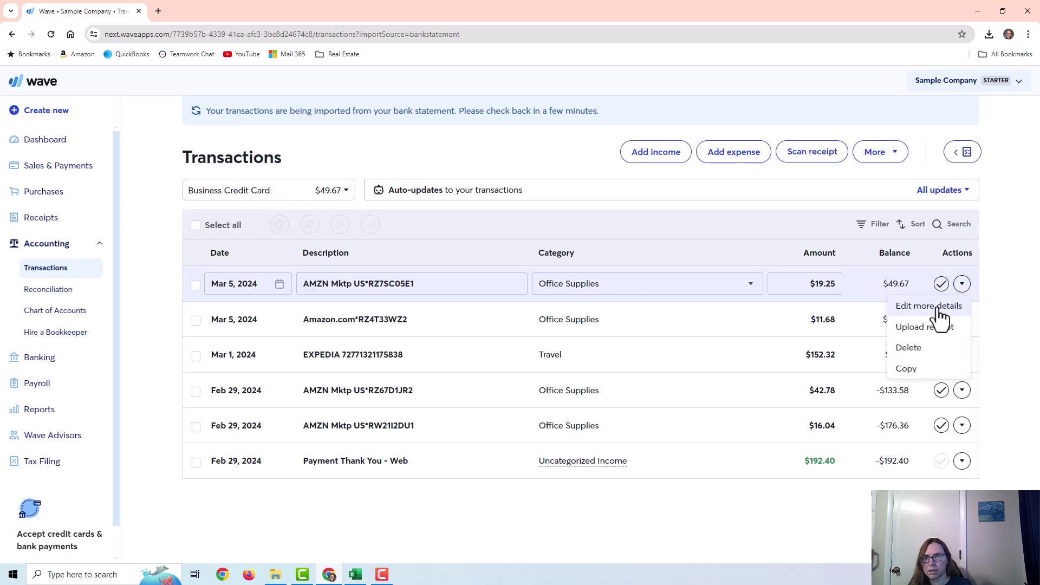
pyautogui.click(936, 308)
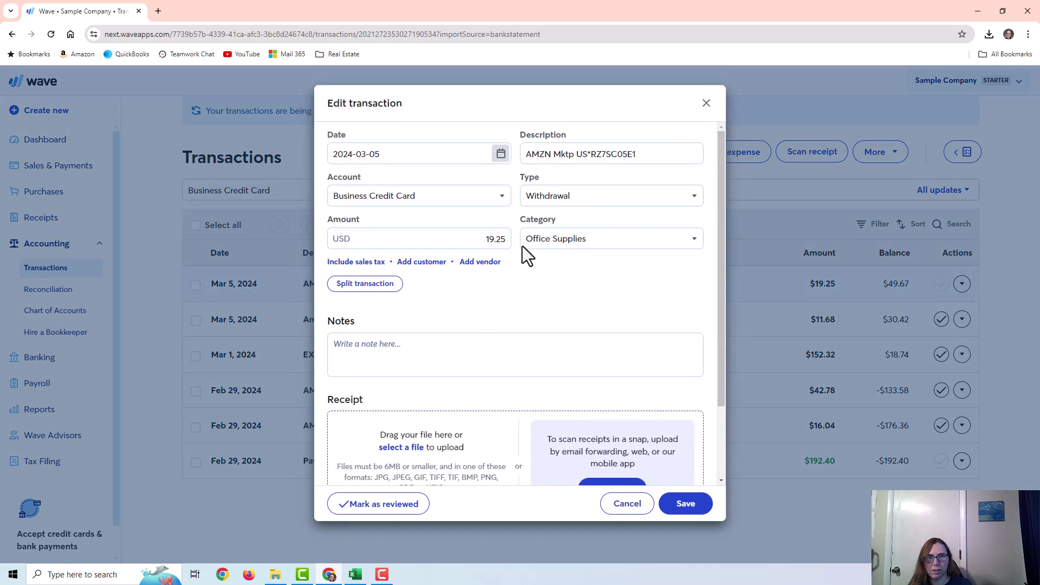
pyautogui.click(480, 263)
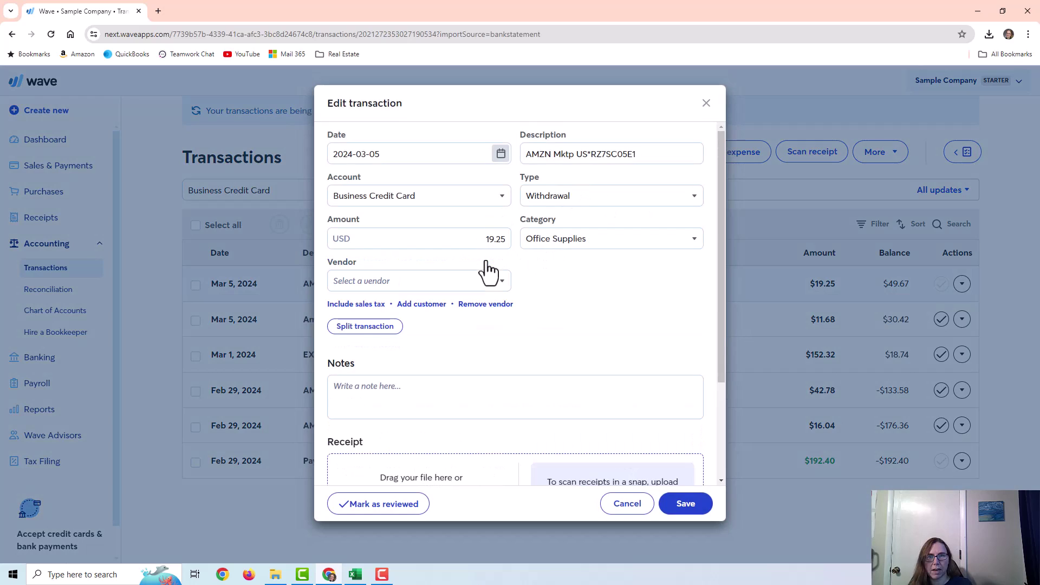
pyautogui.click(450, 282)
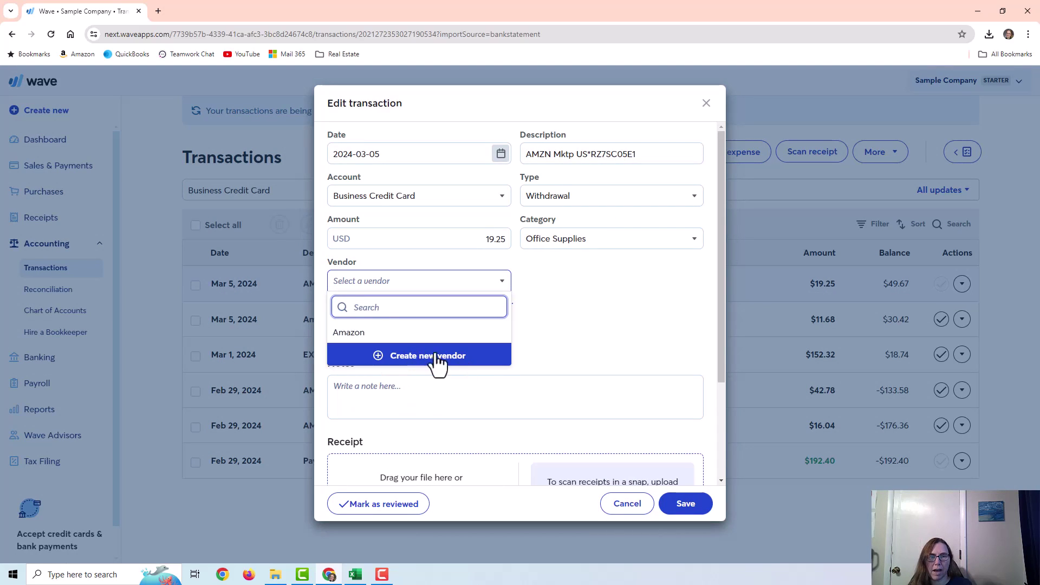
pyautogui.click(372, 336)
pyautogui.scroll(-3, 548, 350)
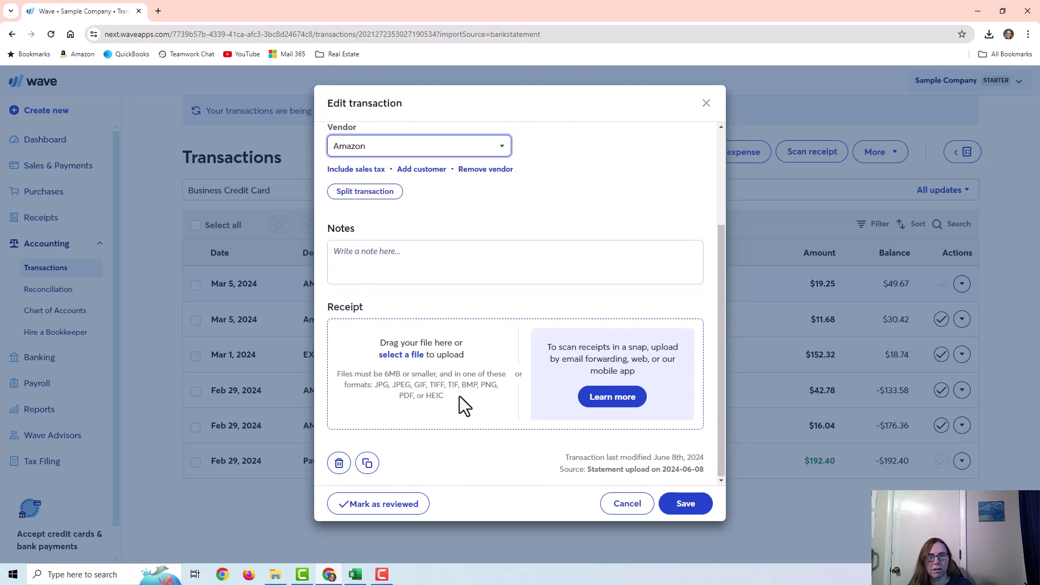
pyautogui.click(411, 250)
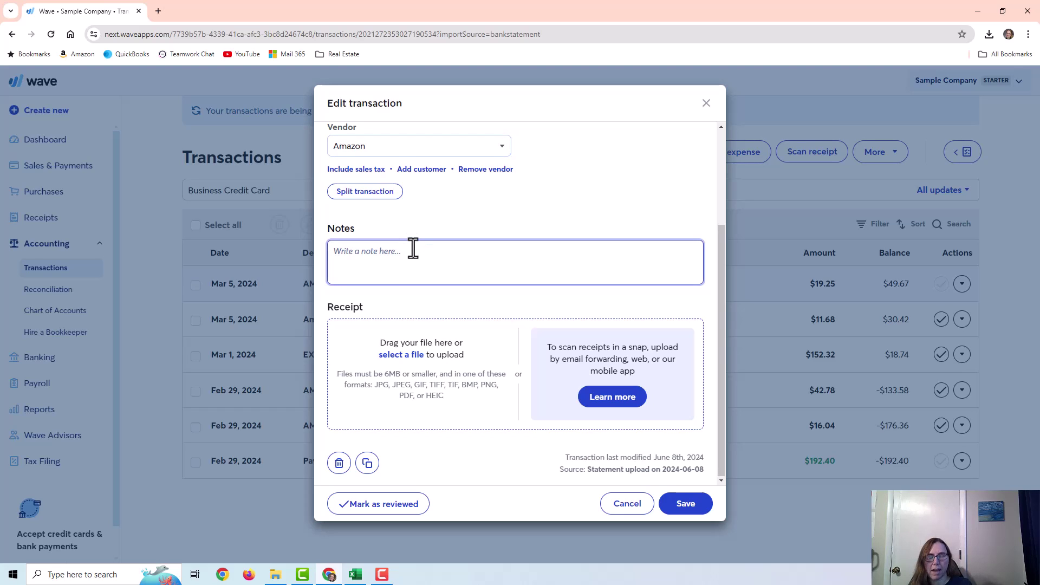
pyautogui.click(684, 505)
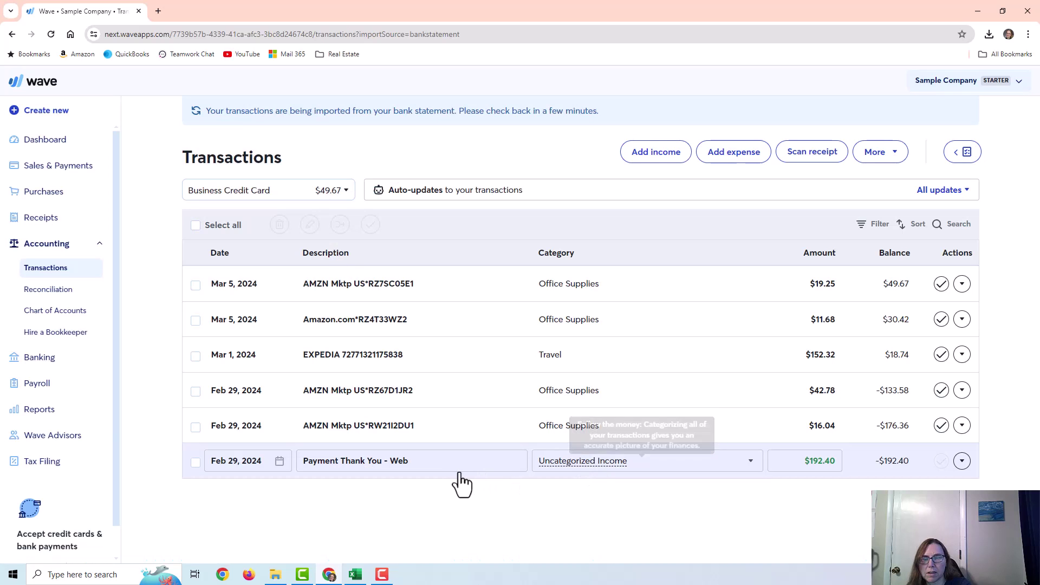
# Step: Categorize the Feb 29, 2024 Payment Thank You - Web transaction as a transfer from Business Checking
pyautogui.click(565, 471)
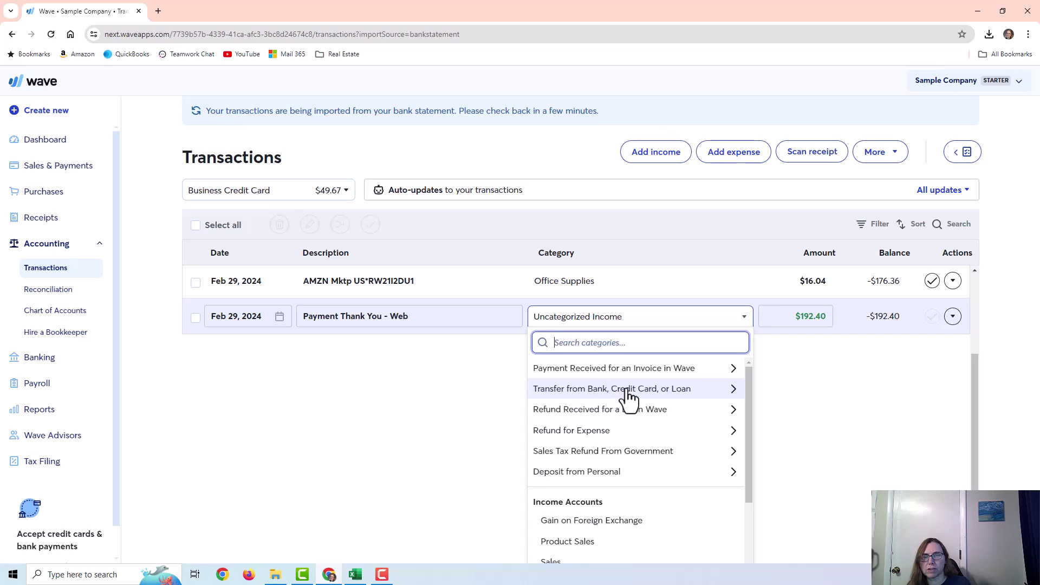
pyautogui.click(676, 389)
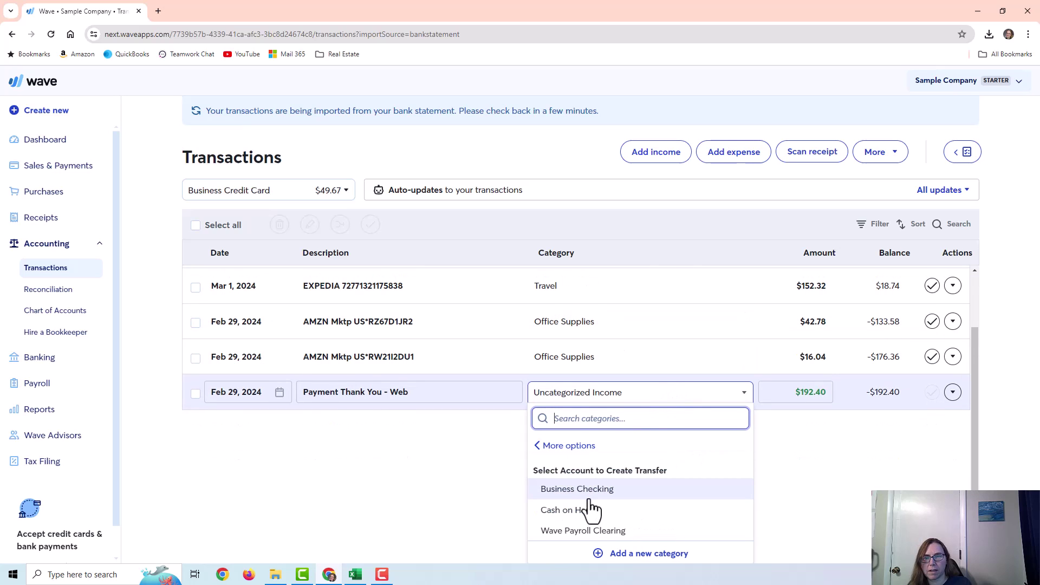
pyautogui.click(590, 490)
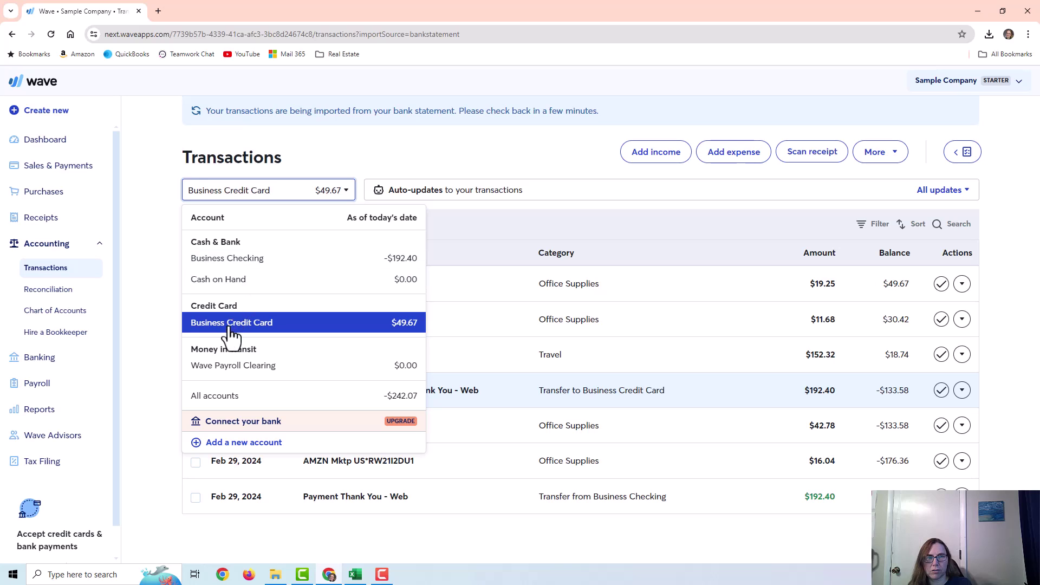
# Step: Check the created transfer and its available actions in Business Checking, and return to the Business Credit Card transactions
pyautogui.click(251, 258)
pyautogui.moveTo(490, 297)
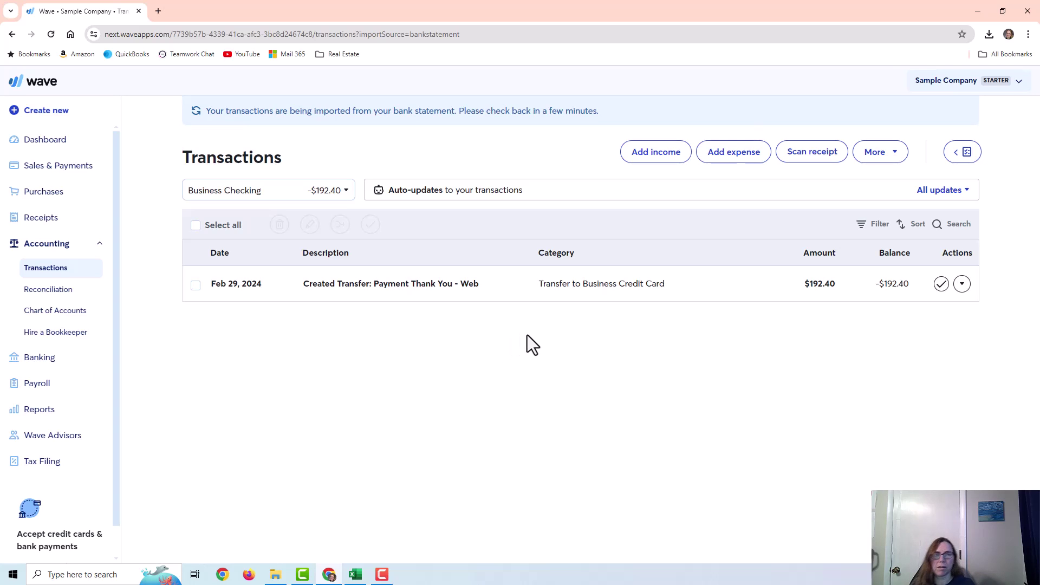
pyautogui.click(963, 286)
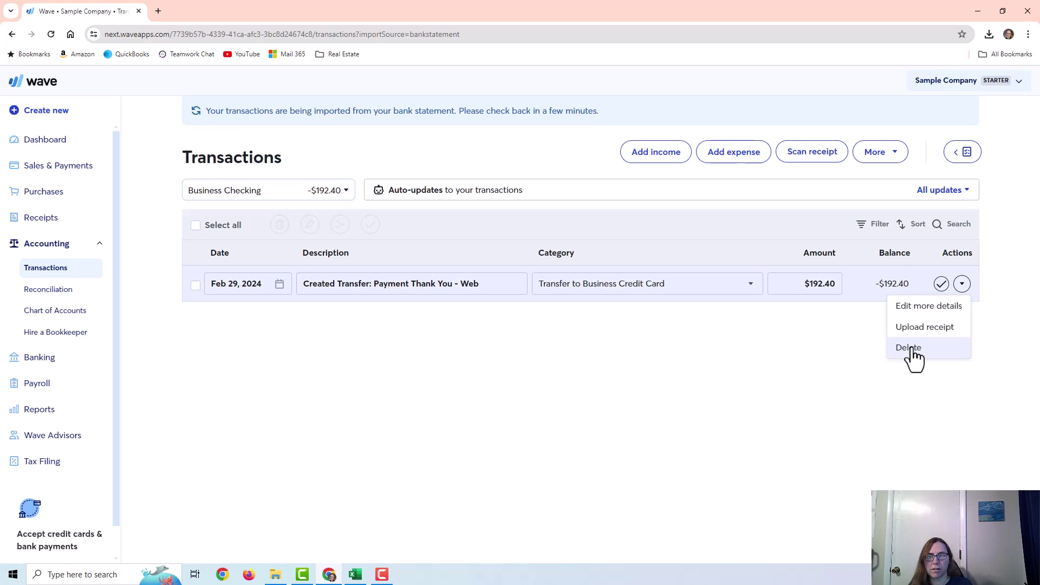
pyautogui.click(273, 195)
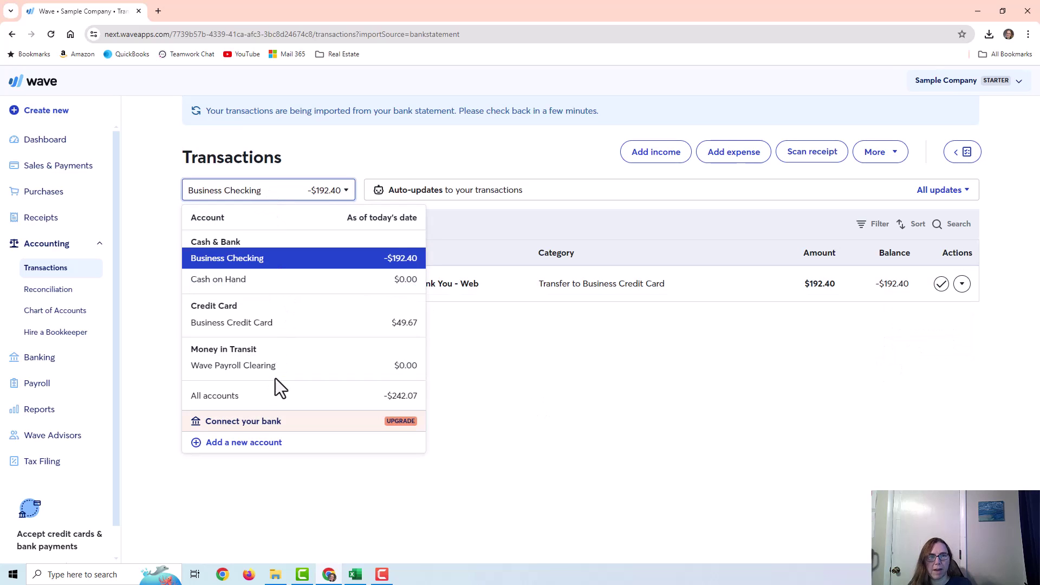
pyautogui.click(267, 325)
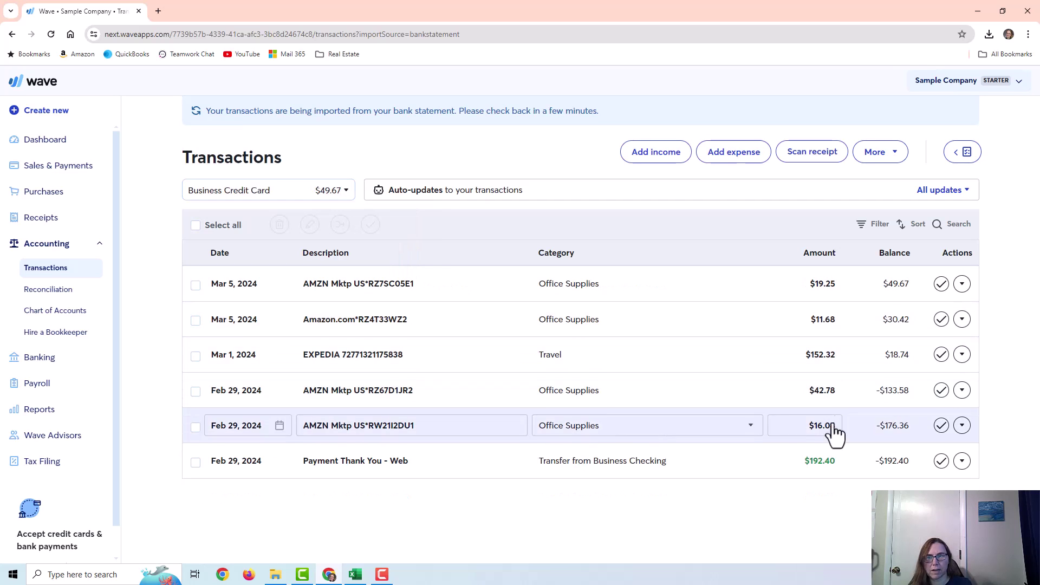
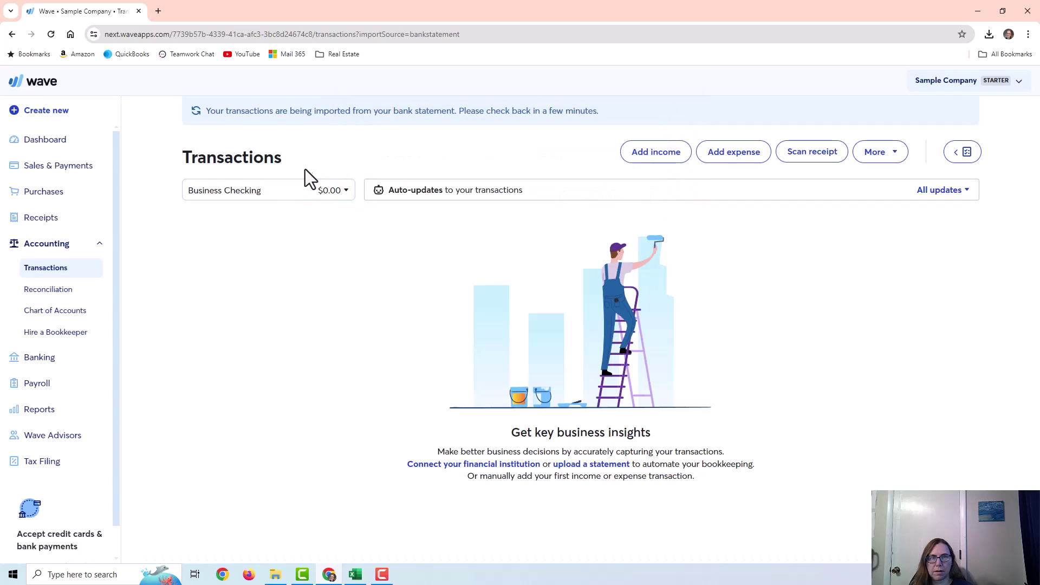
# Step: Show the Business Credit Card account's transactions and start uploading a bank statement
pyautogui.click(279, 196)
pyautogui.click(254, 325)
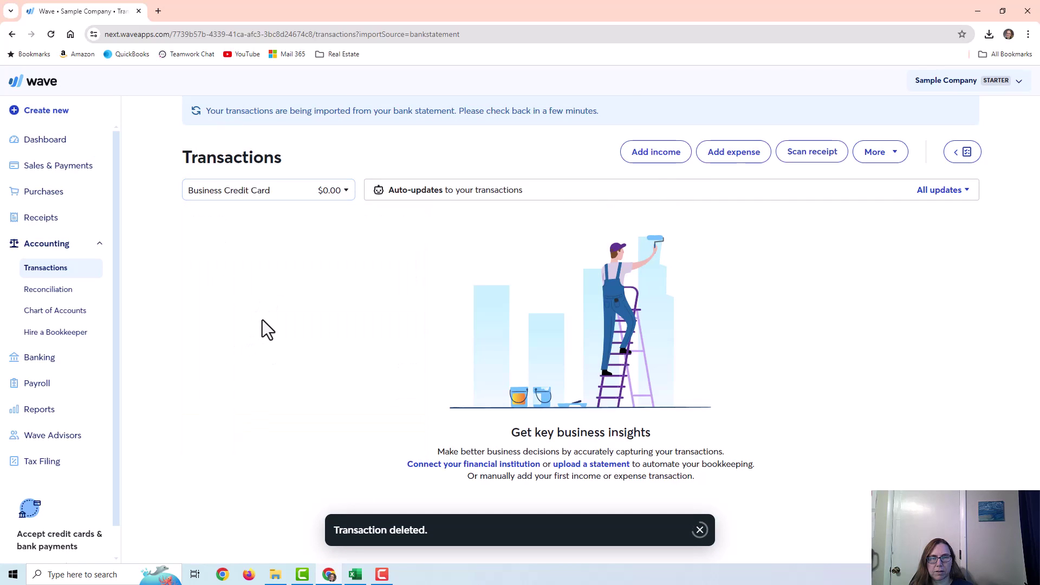
pyautogui.click(699, 530)
pyautogui.click(880, 152)
pyautogui.click(914, 154)
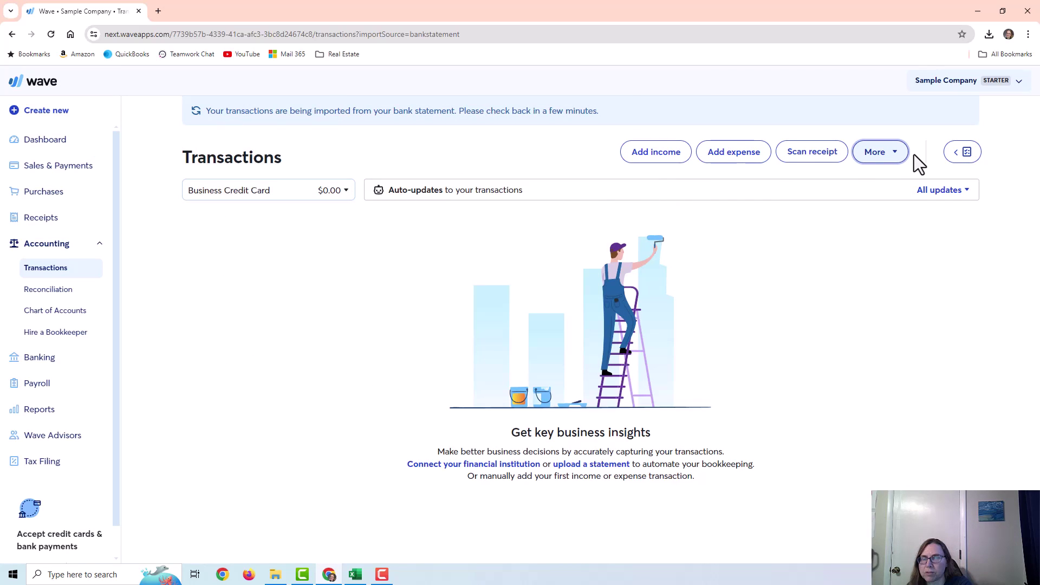
pyautogui.click(876, 158)
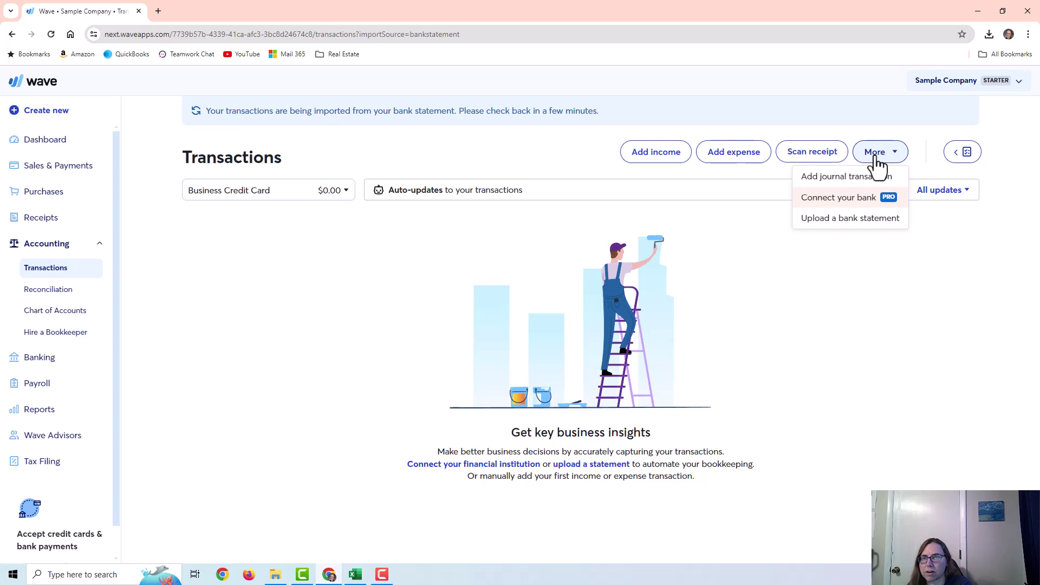
pyautogui.click(854, 219)
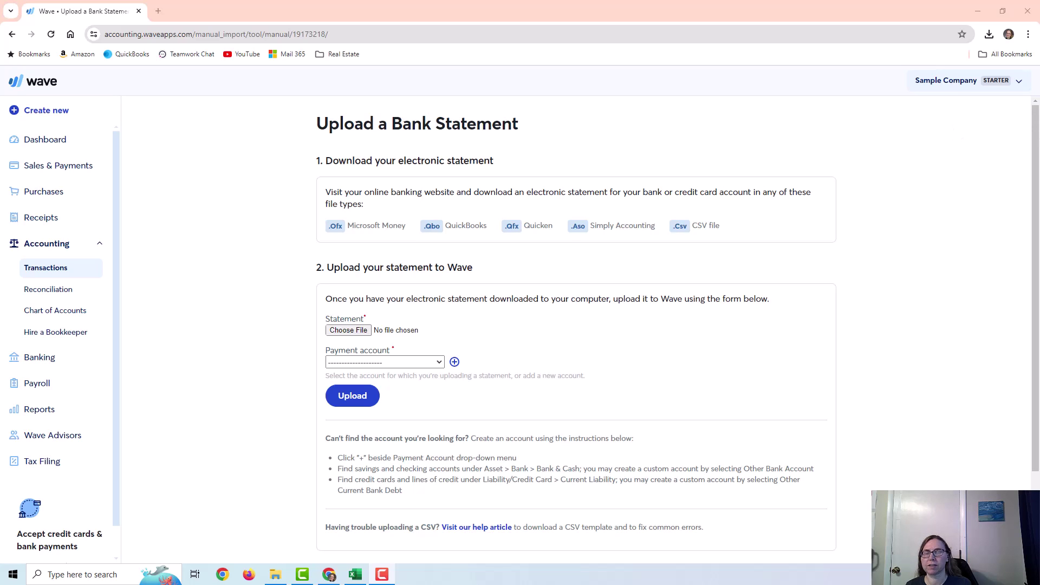
# Step: Switch to Excel, examine the Chase activity file's column headings from Transaction Date to Memo, and close the workbook
pyautogui.hotkey('alt', 'Tab')
pyautogui.click(841, 42)
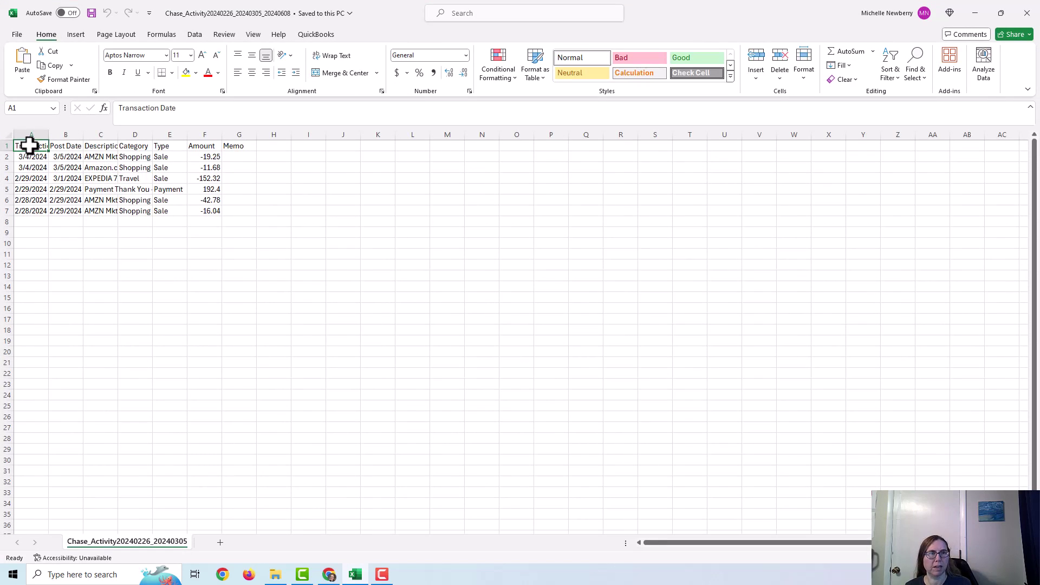
pyautogui.click(62, 145)
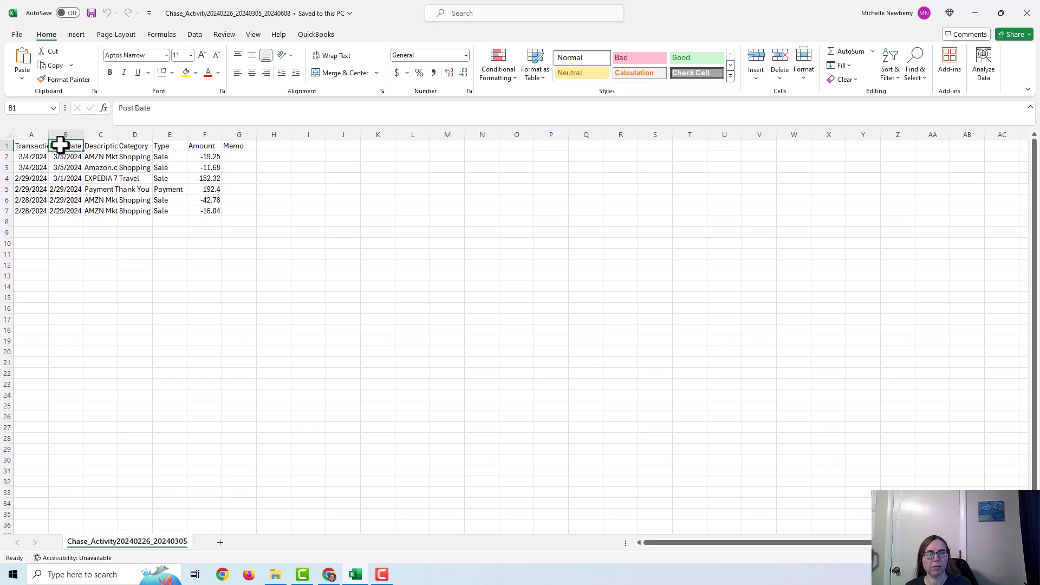
pyautogui.click(110, 145)
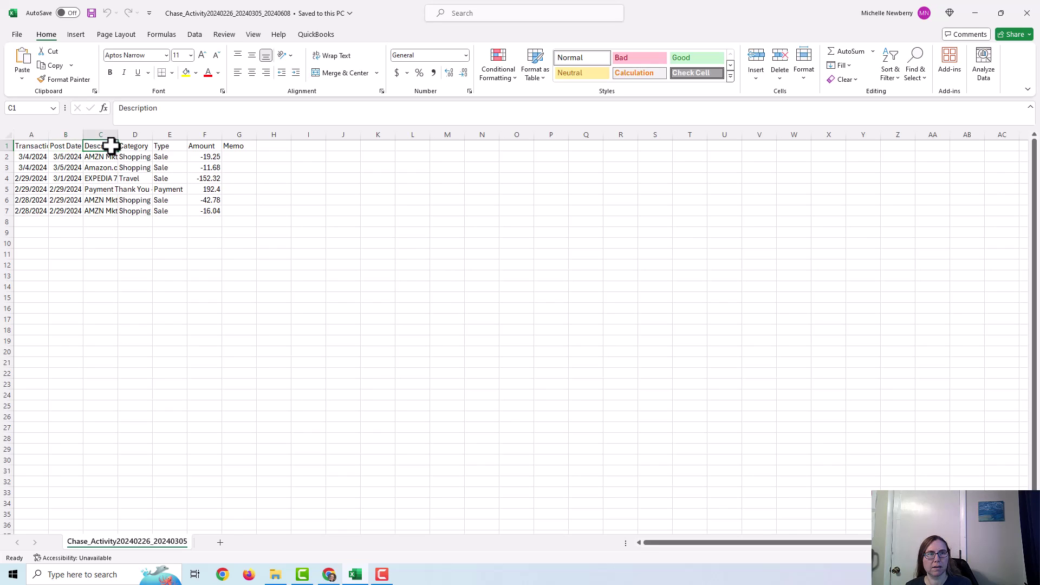
pyautogui.click(136, 145)
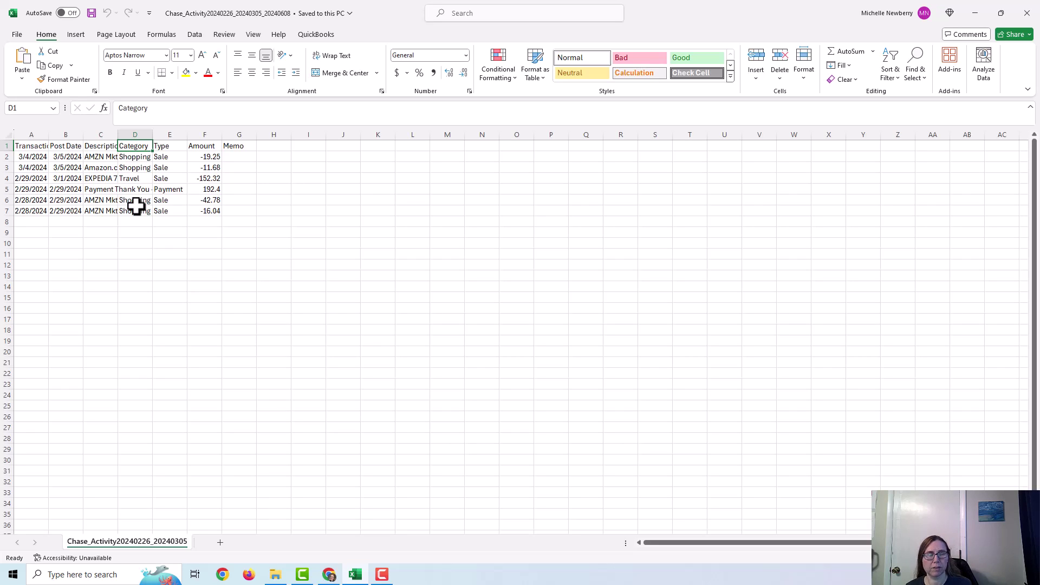
pyautogui.click(170, 146)
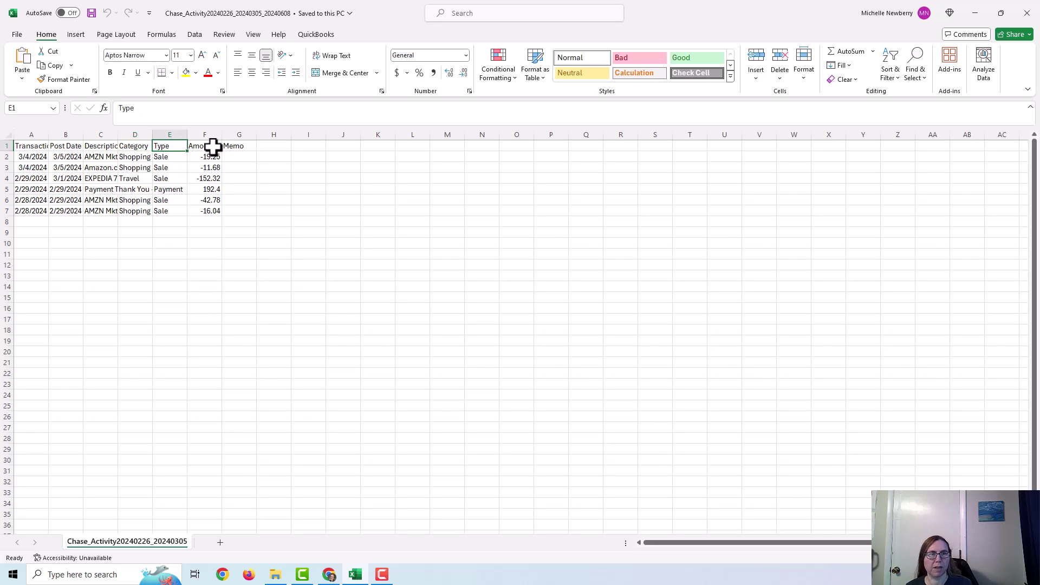
pyautogui.click(242, 144)
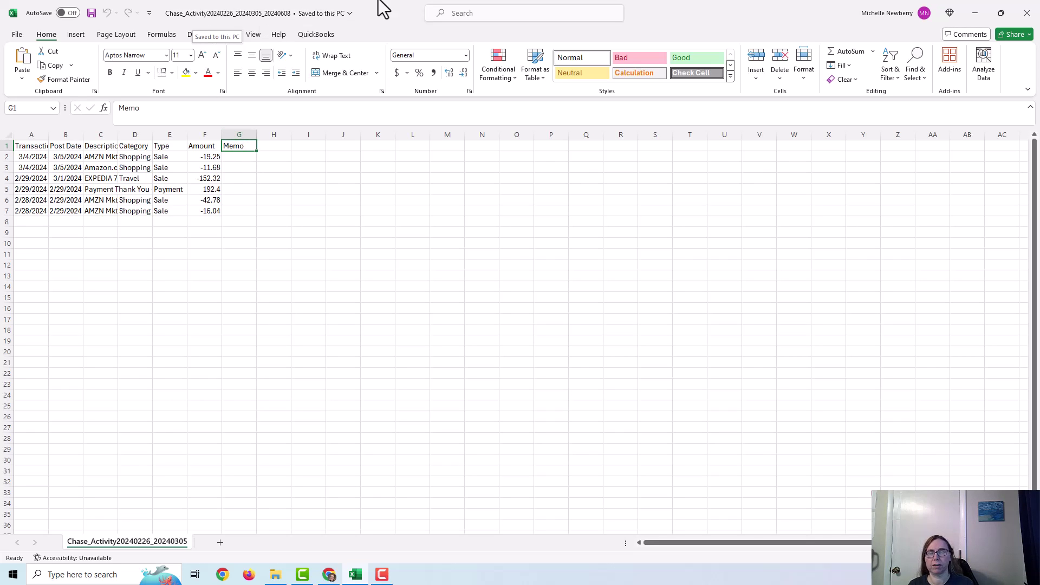
pyautogui.hotkey('alt', 'F4')
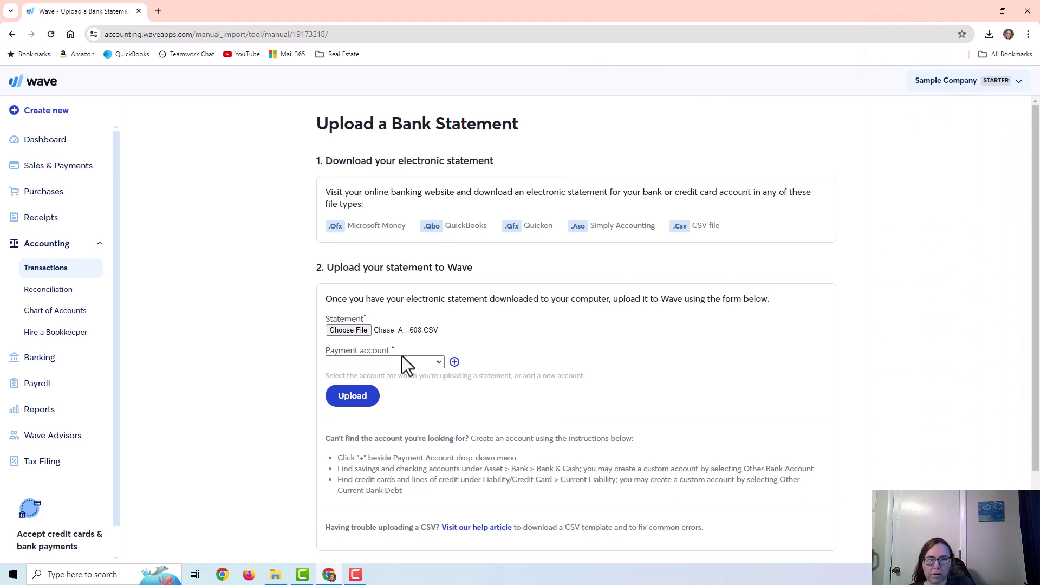
# Step: Upload the chosen Chase CSV statement to the Business Credit Card payment account
pyautogui.click(409, 361)
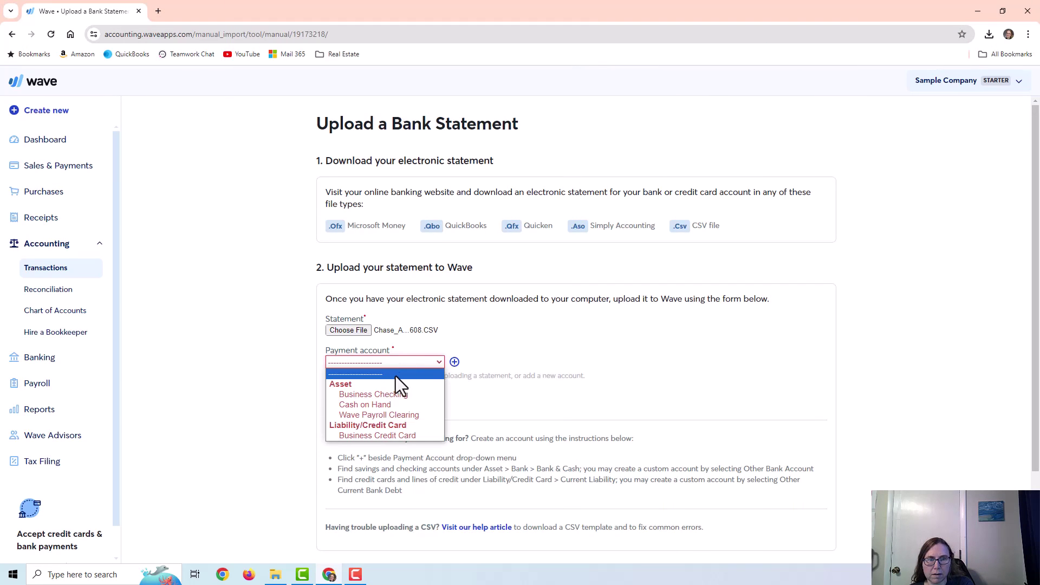
pyautogui.click(376, 431)
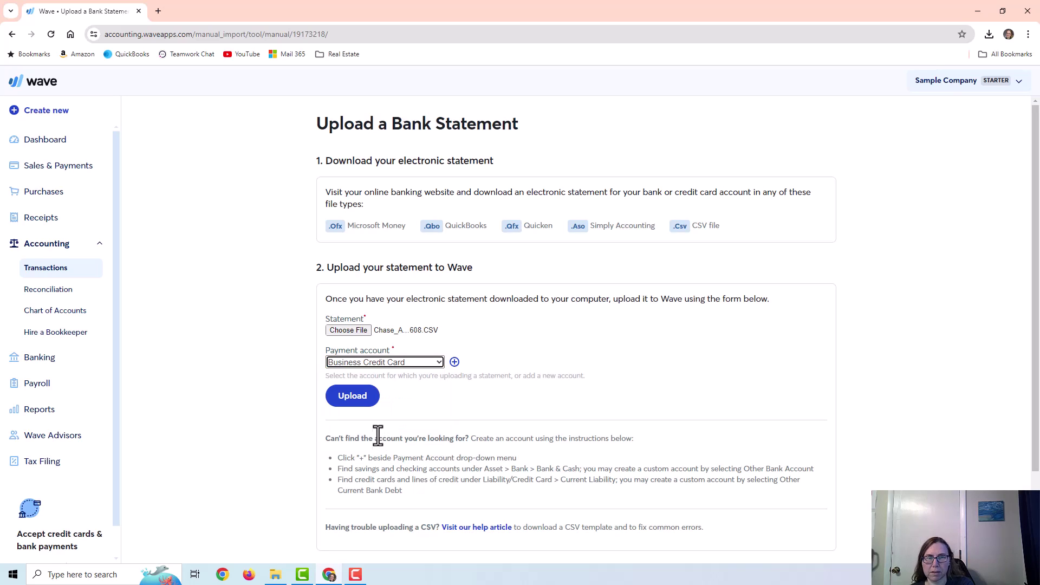
pyautogui.click(358, 401)
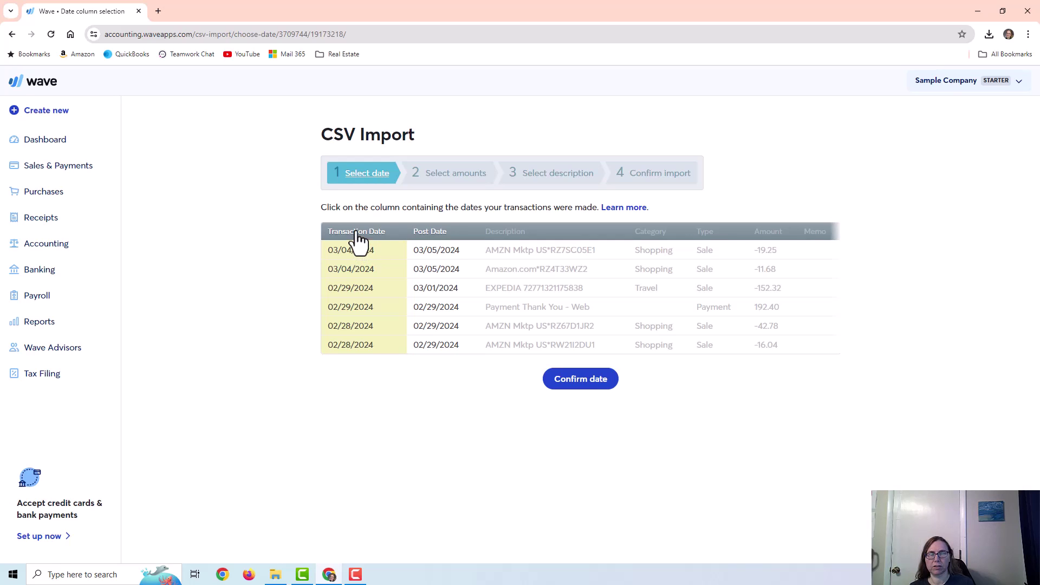
# Step: Confirm Transaction Date, Amount and Description as the CSV import's date, amount and description columns, and submit the statement
pyautogui.click(579, 381)
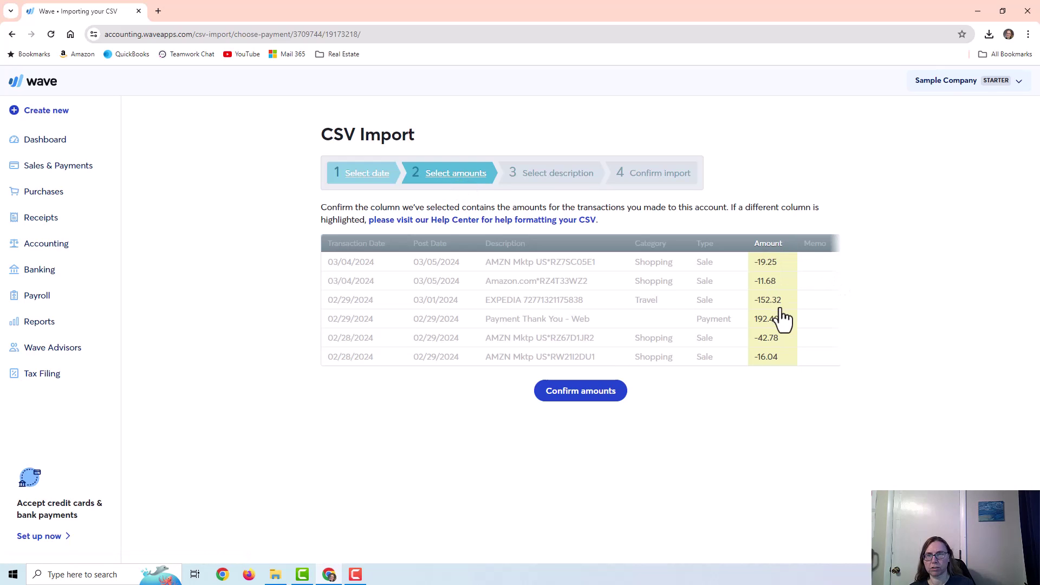
pyautogui.click(570, 396)
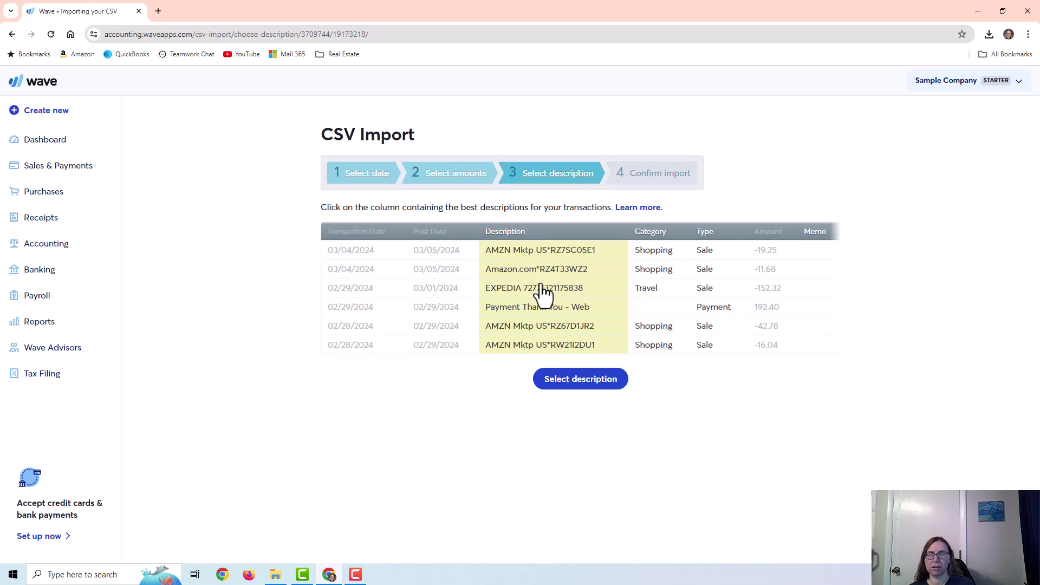
pyautogui.click(570, 381)
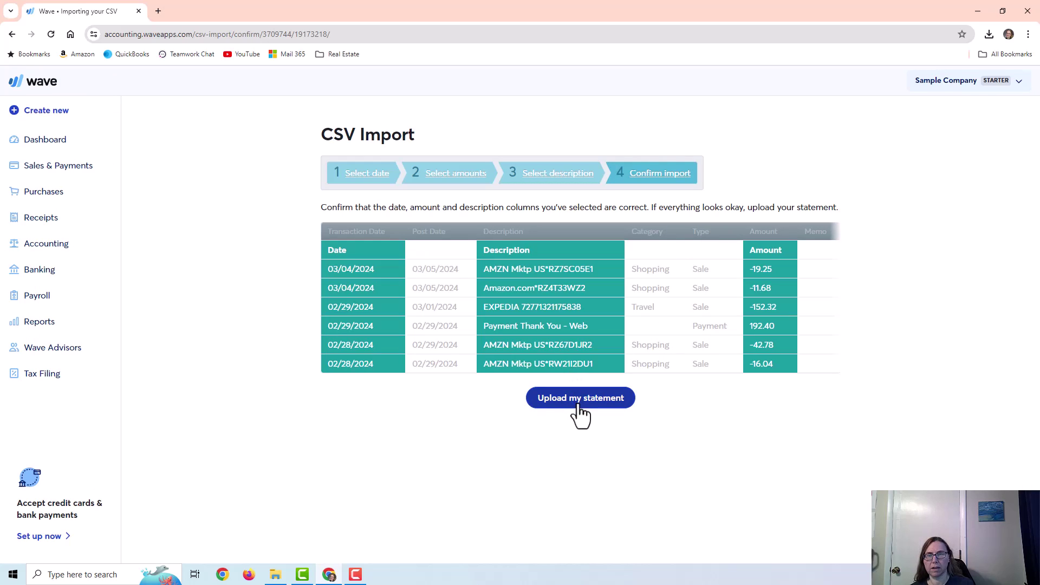
pyautogui.click(580, 401)
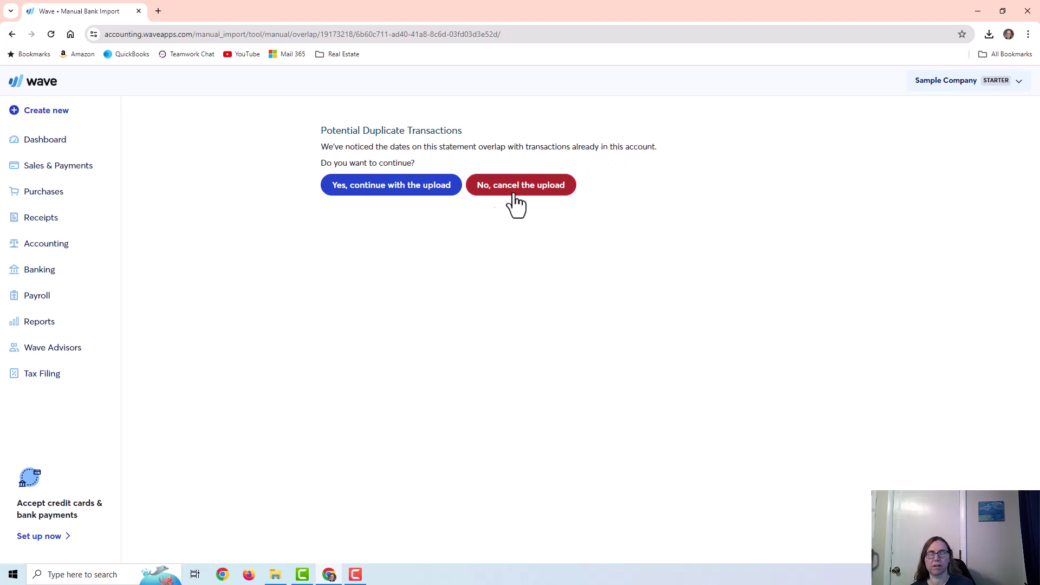
# Step: Continue the statement upload despite the potential duplicate transactions
pyautogui.click(410, 201)
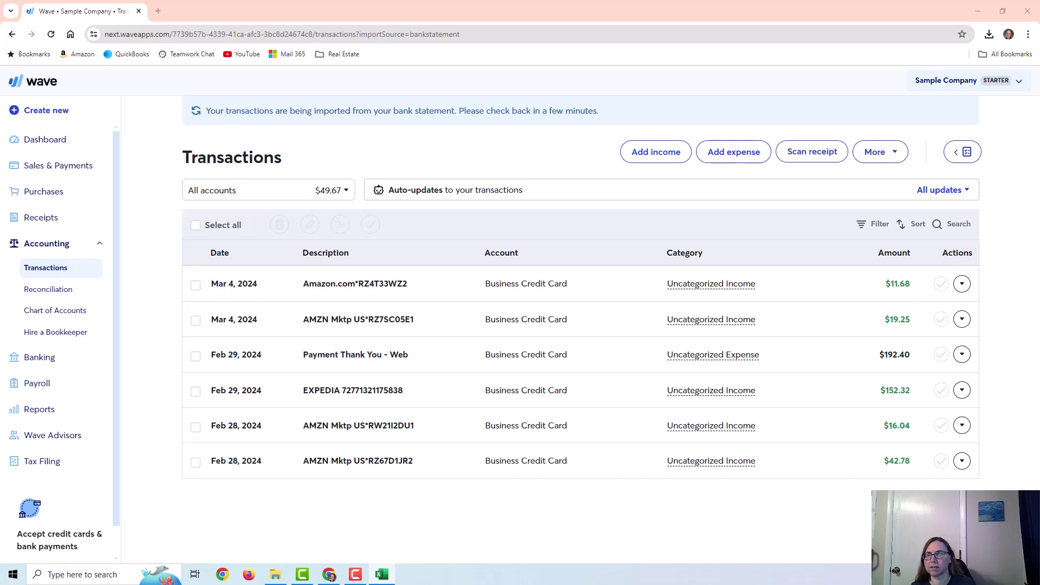
# Step: Change the Mar 4 Amazon.com transaction's type to Withdrawal, categorize it as Office Supplies, and save it
pyautogui.click(962, 284)
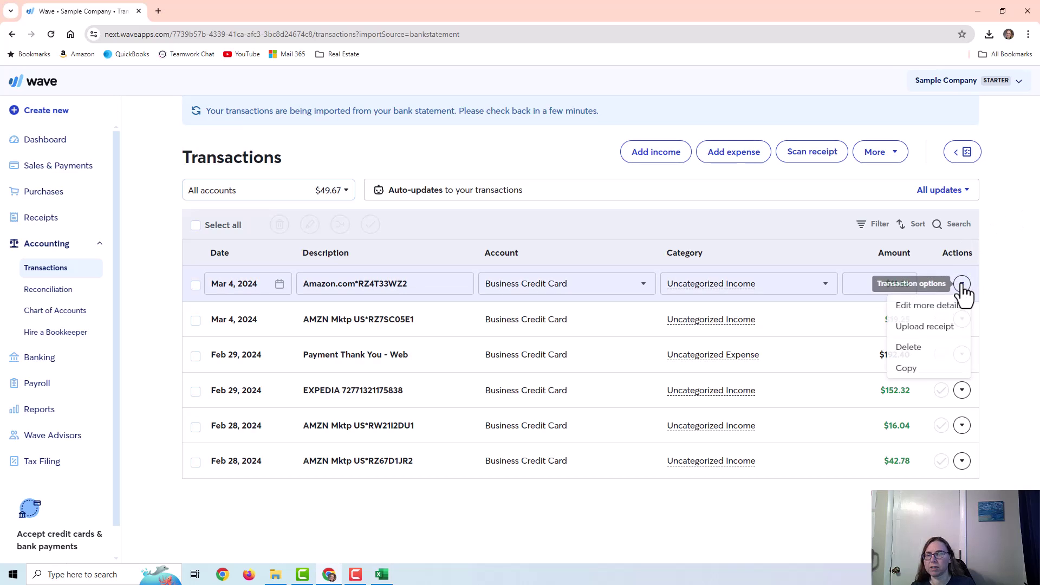
pyautogui.click(929, 307)
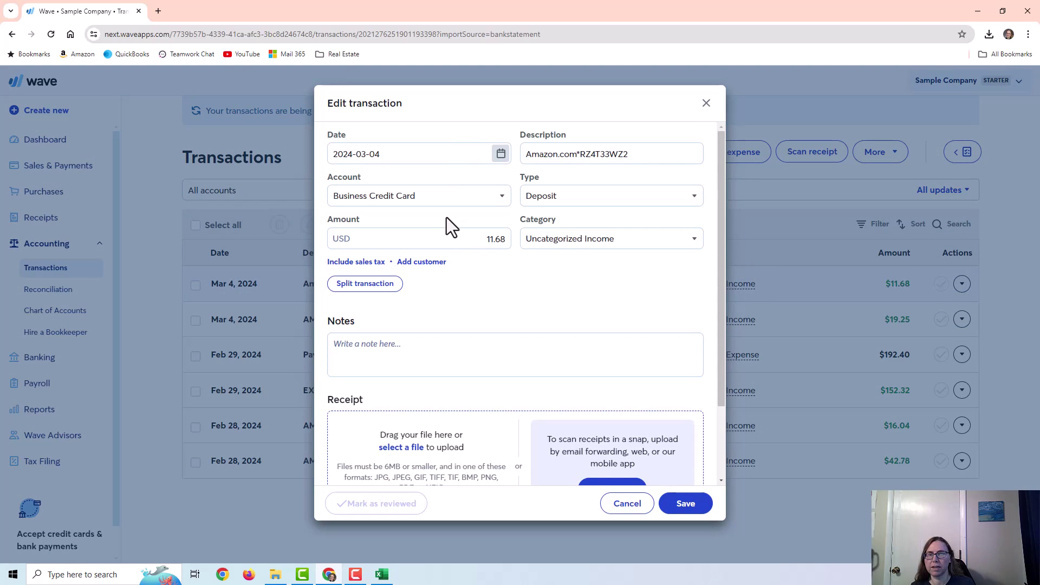
pyautogui.click(567, 200)
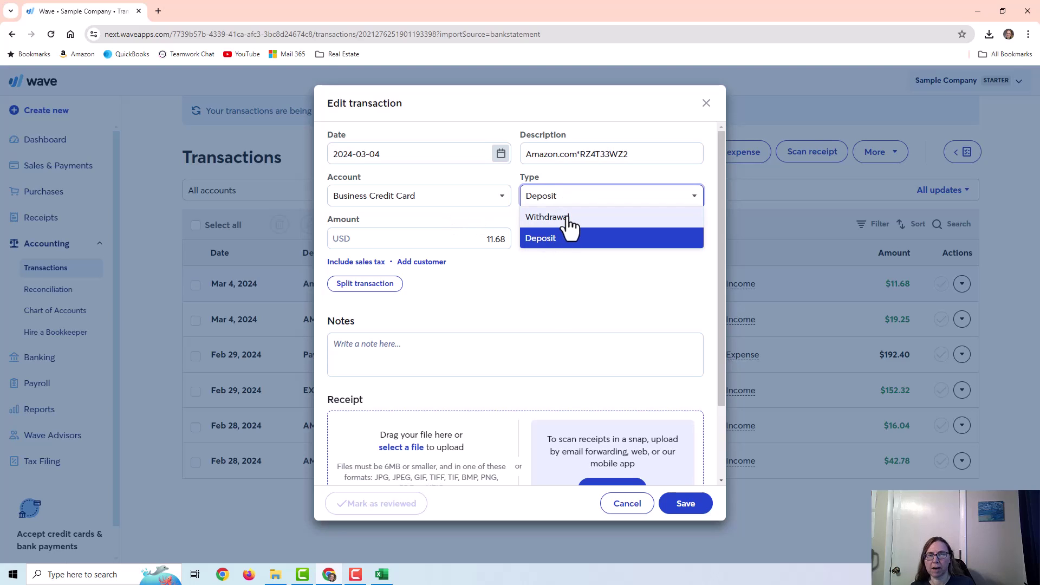
pyautogui.click(565, 217)
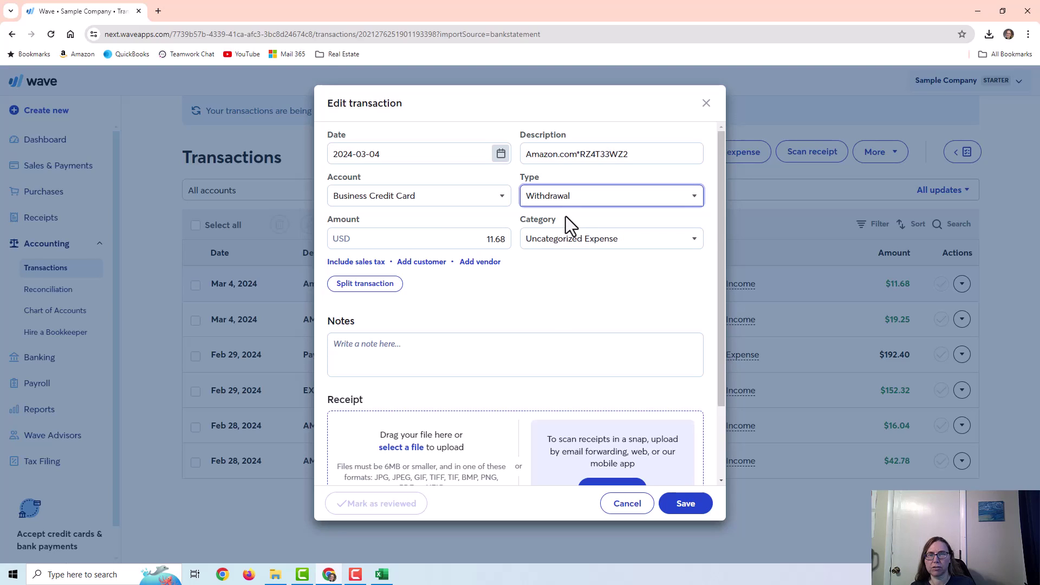
pyautogui.click(606, 244)
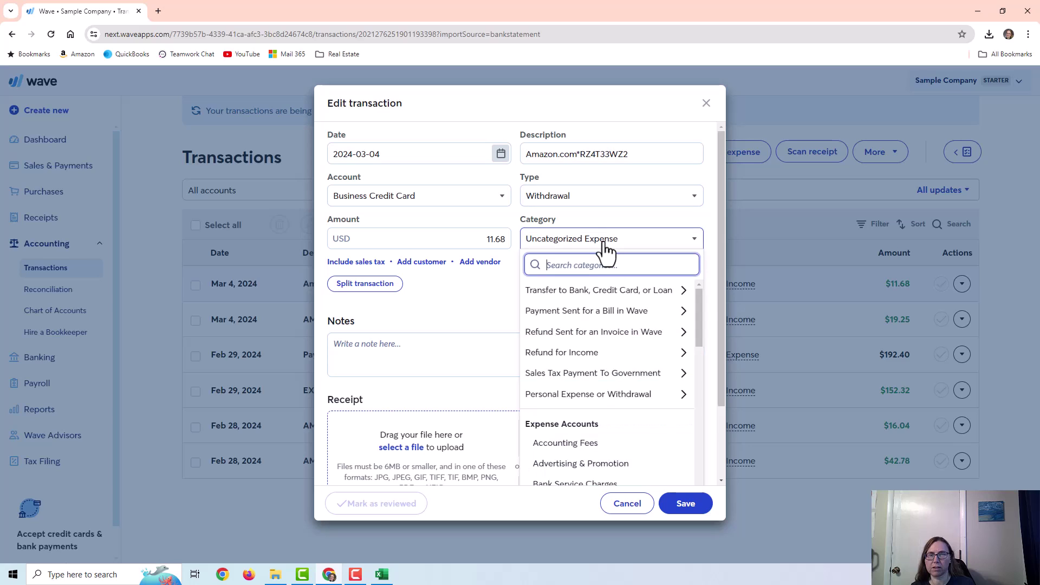
pyautogui.write('office')
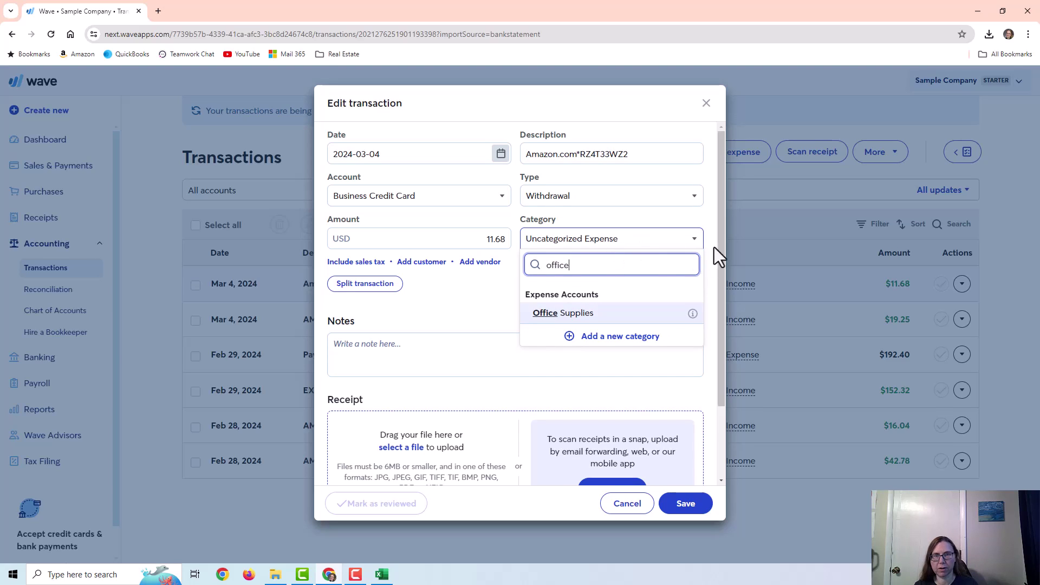
pyautogui.click(604, 319)
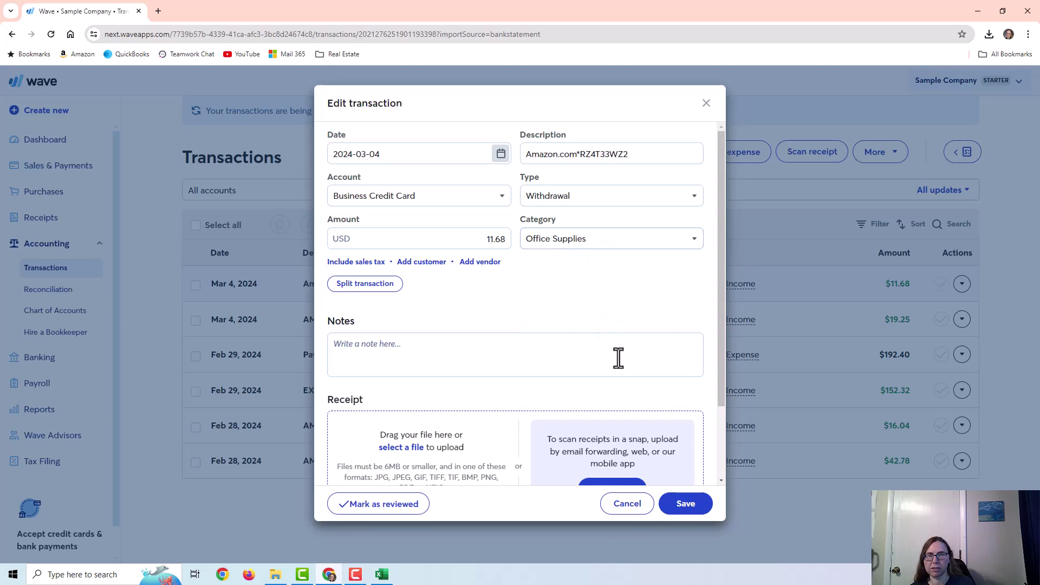
pyautogui.click(678, 511)
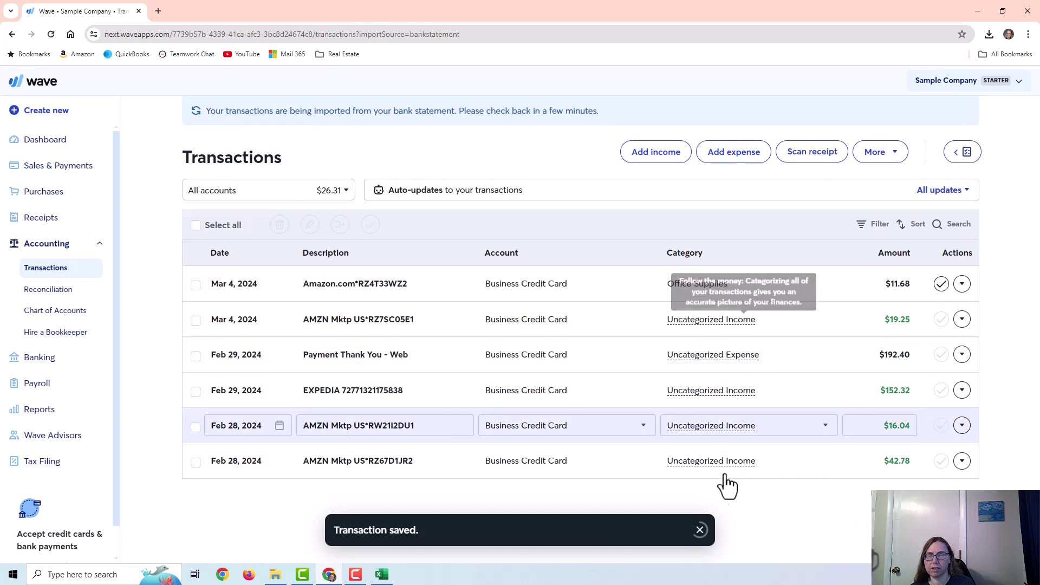
pyautogui.click(700, 529)
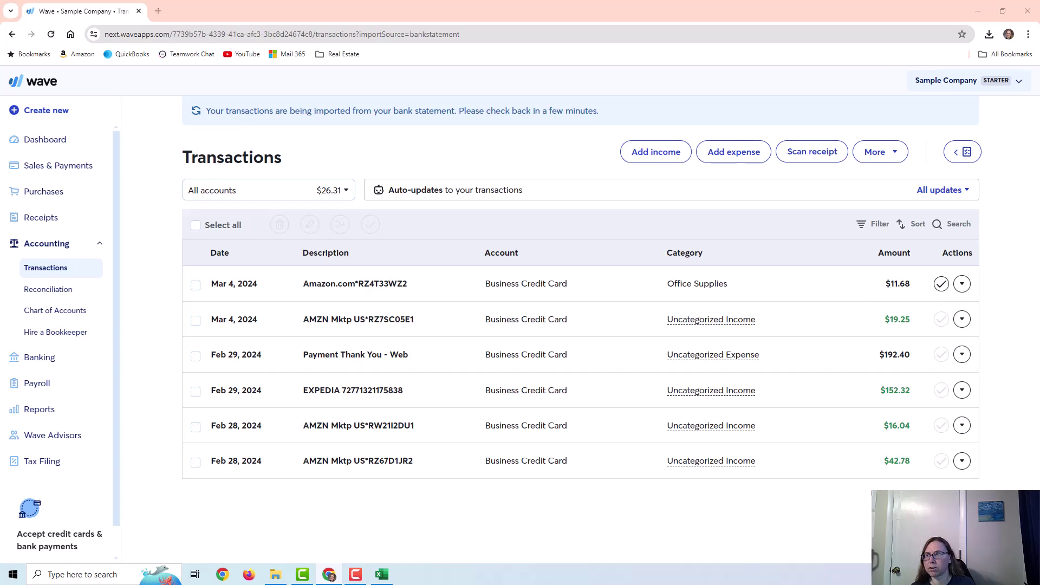
# Step: Switch to the Chase activity workbook in Excel and change the amount in F2 to positive 19.25
pyautogui.hotkey('alt', 'Tab')
pyautogui.moveTo(823, 82); pyautogui.dragTo(642, 44)
pyautogui.click(703, 44)
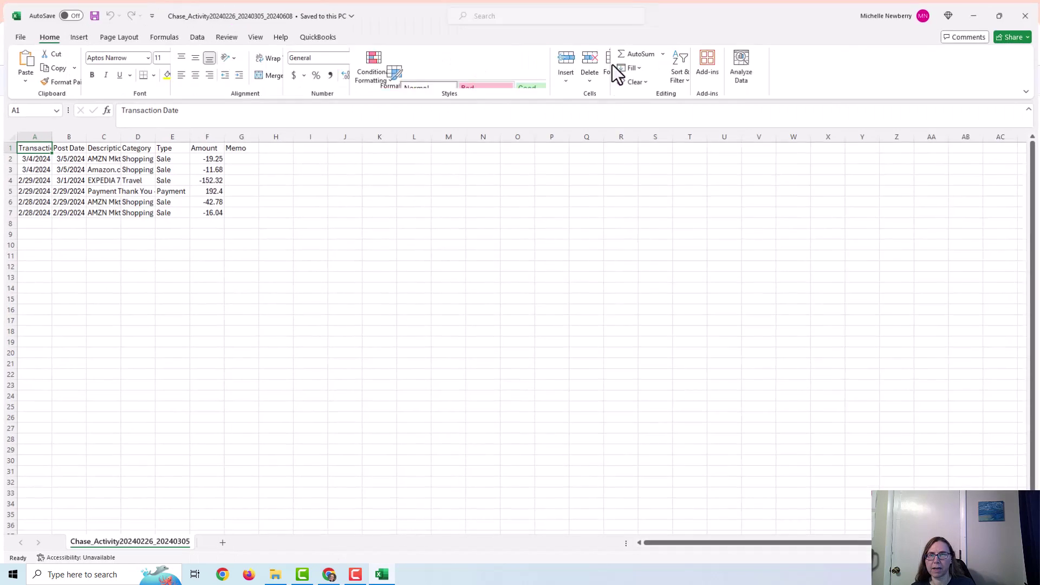
pyautogui.click(196, 156)
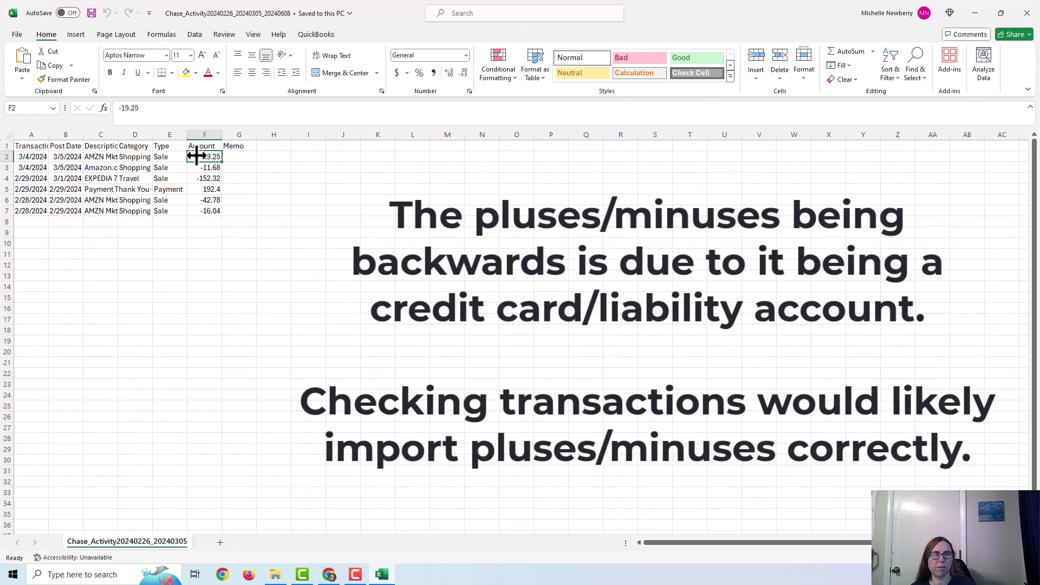
pyautogui.click(116, 107)
pyautogui.press('Delete')
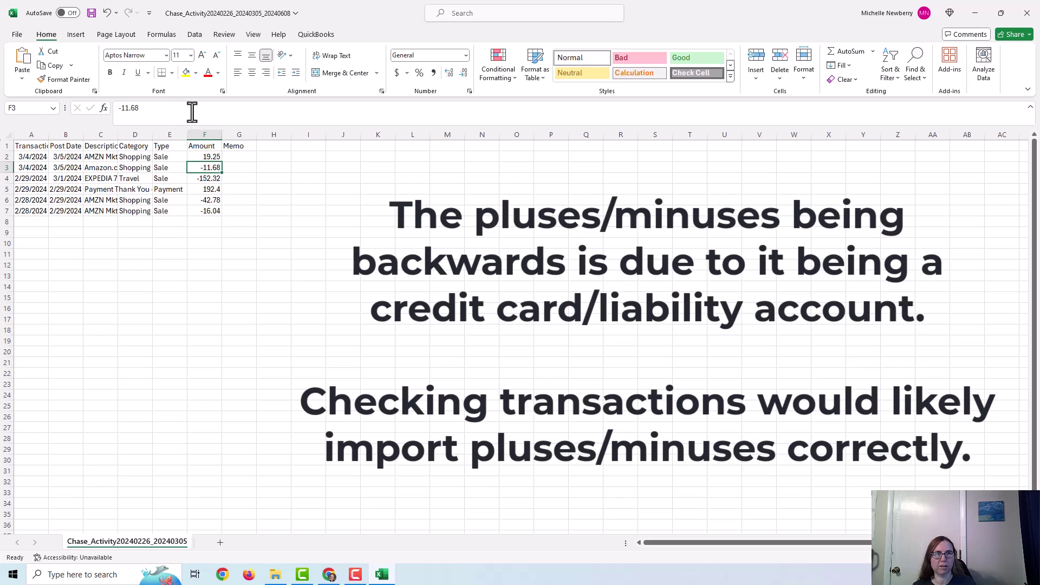
pyautogui.press('Return')
# Step: Remove the minus signs from the sale amounts in F3 and F4, making them 11.68 and 152.32
pyautogui.click(120, 108)
pyautogui.press('Delete')
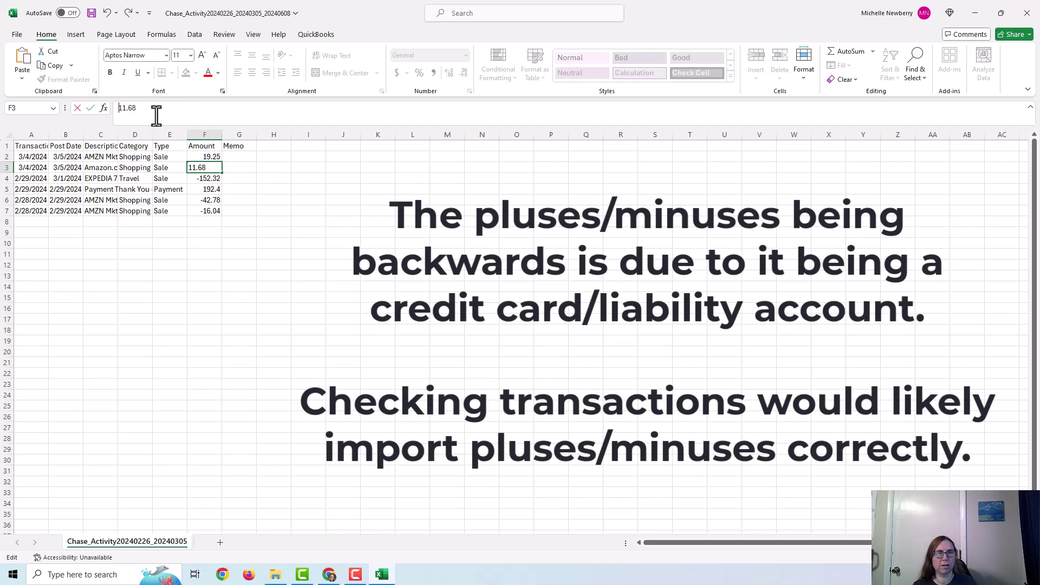
pyautogui.press('Return')
pyautogui.click(121, 107)
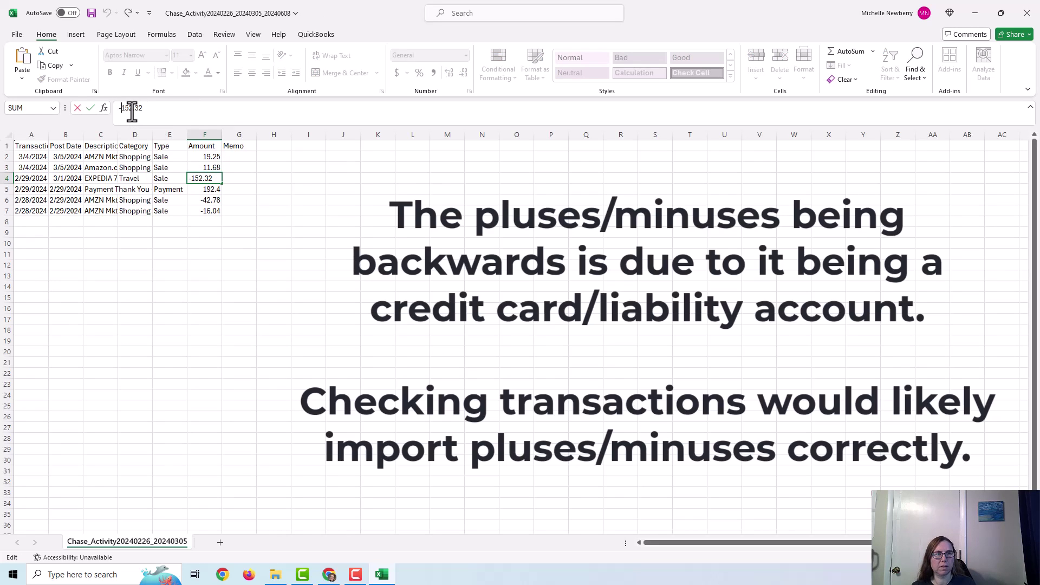
pyautogui.press('Delete')
pyautogui.press('Return')
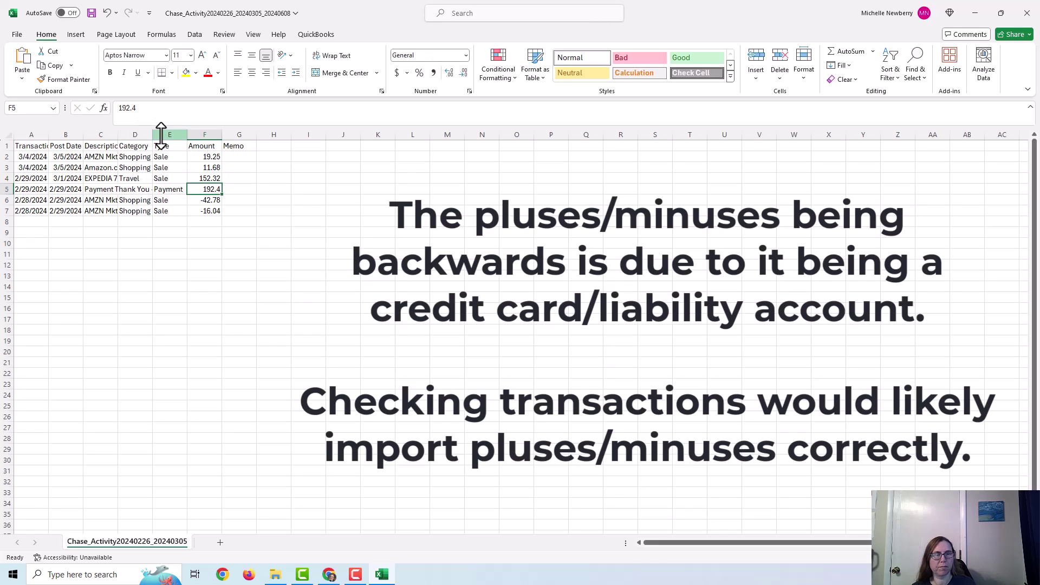
# Step: Set the payment amount in F5 to -192.4 and the sale amounts in F6 and F7 to 42.78 and 16.04
pyautogui.click(118, 109)
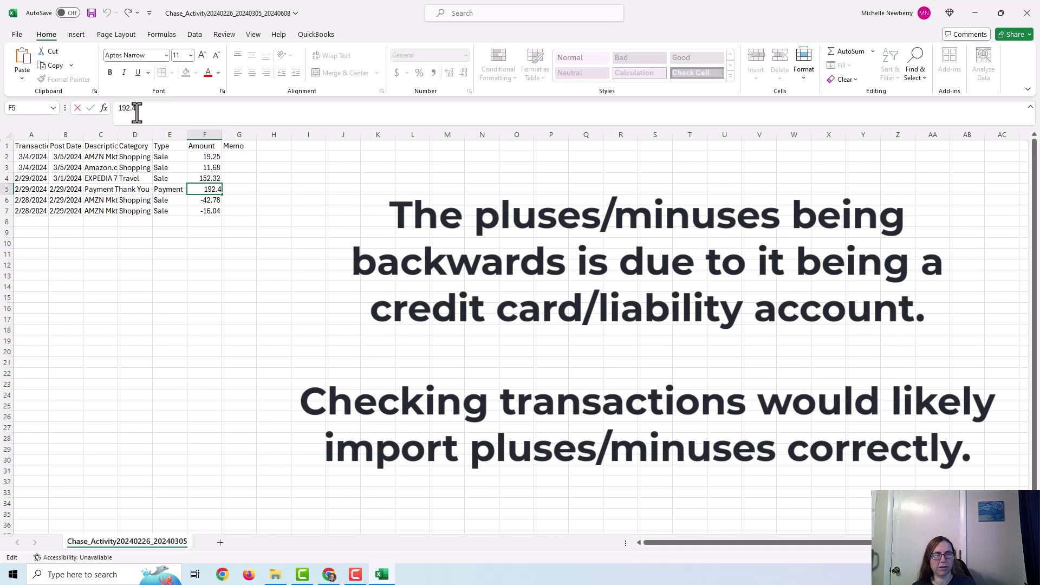
pyautogui.write('-')
pyautogui.press('Return')
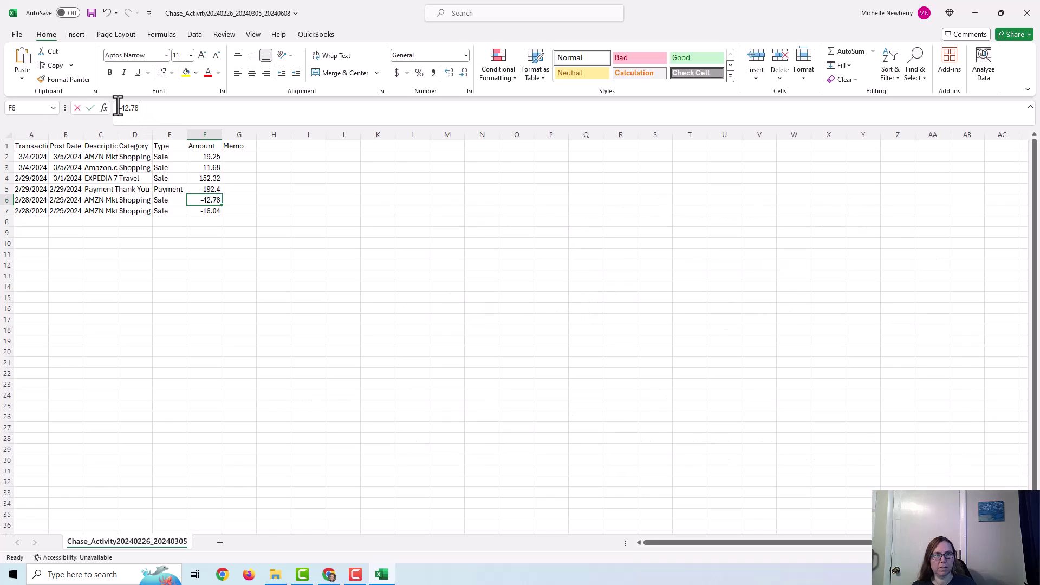
pyautogui.click(118, 108)
pyautogui.press('Delete')
pyautogui.press('Return')
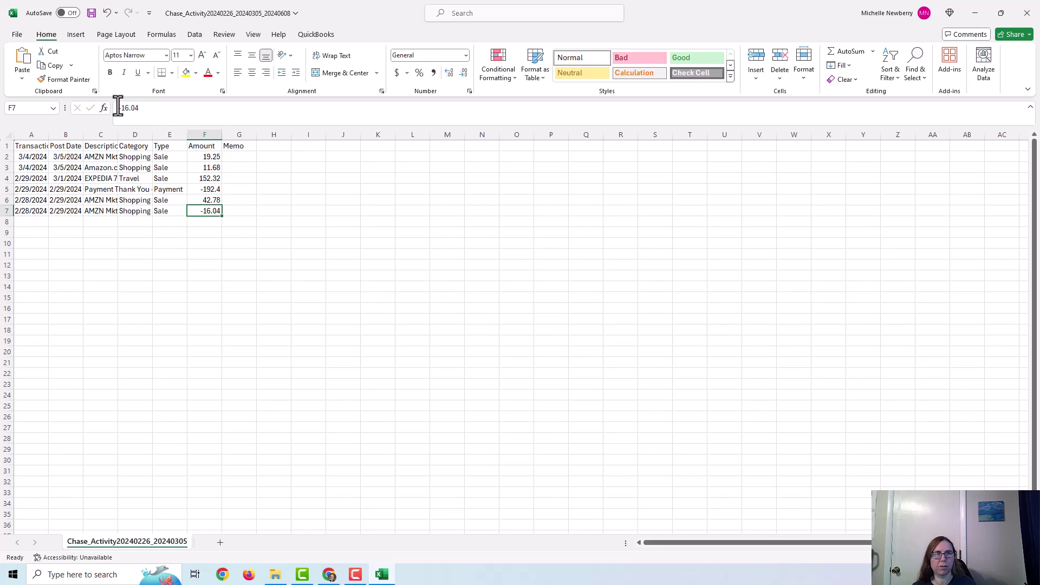
pyautogui.click(119, 109)
pyautogui.press('Delete')
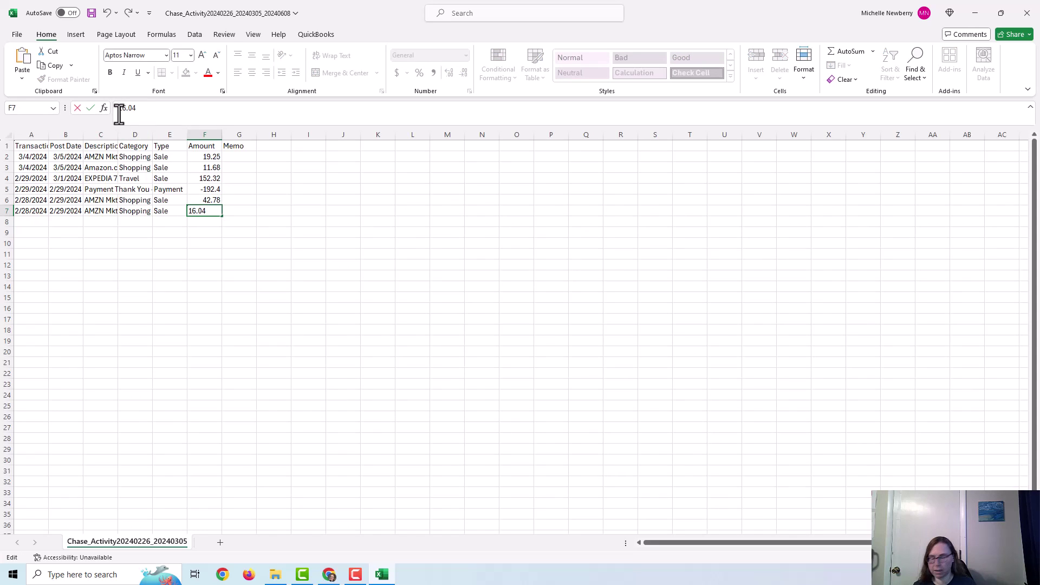
pyautogui.press('Return')
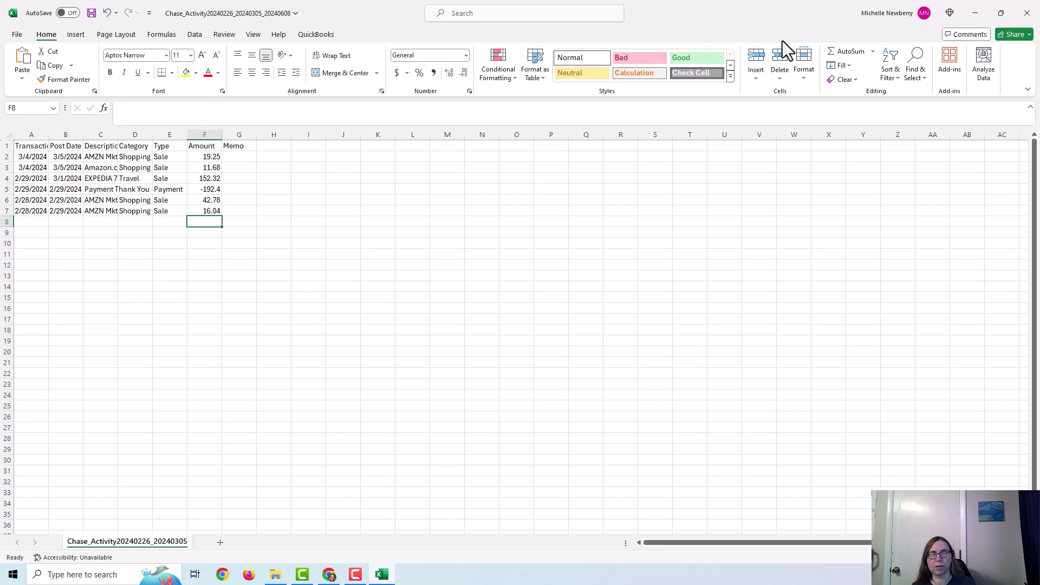
# Step: Save the edited Chase activity file and close the workbook
pyautogui.click(91, 13)
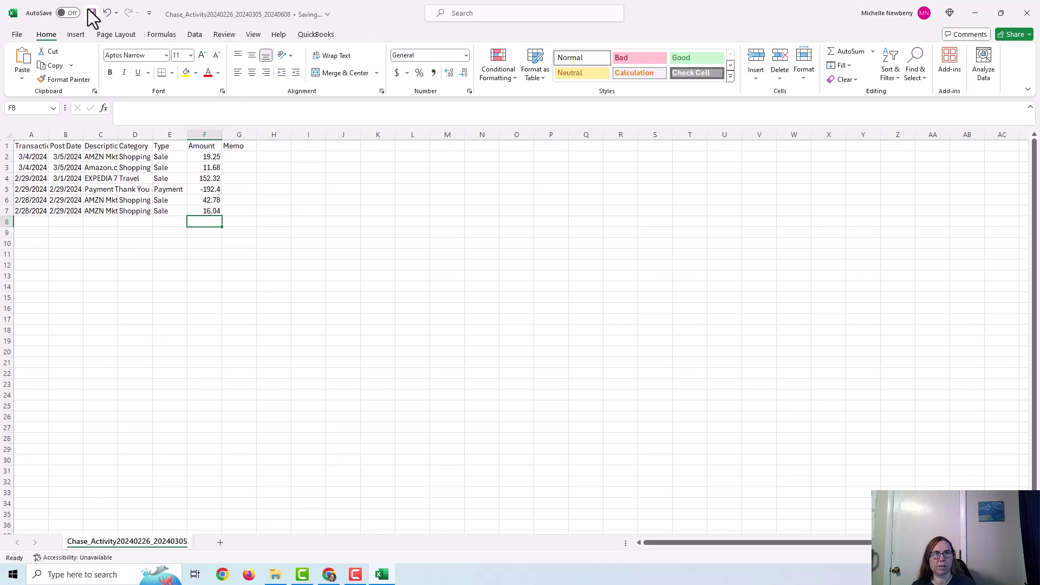
pyautogui.click(1021, 16)
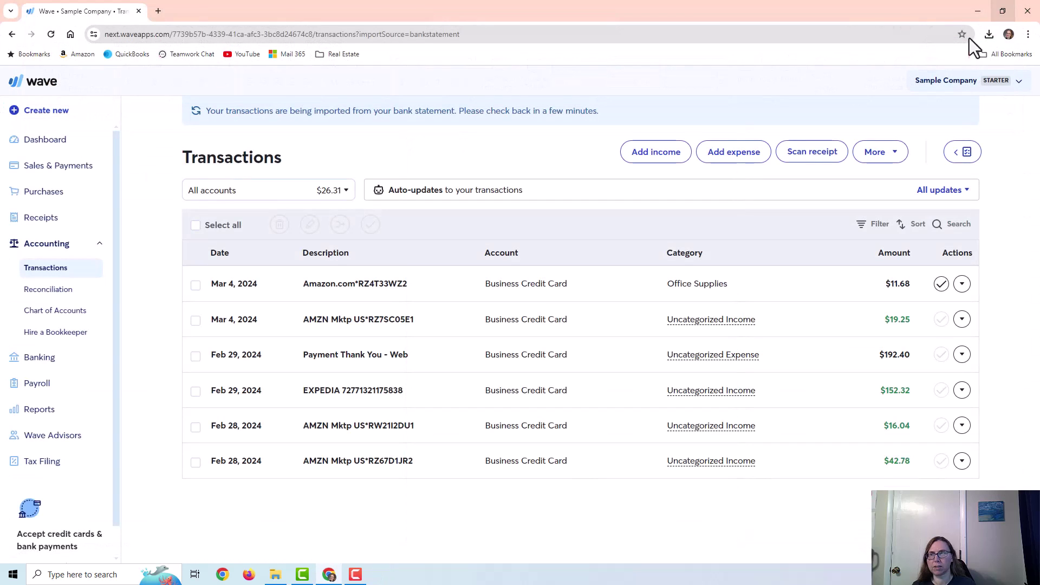
# Step: Delete all the imported transactions in the Wave transactions list
pyautogui.click(195, 226)
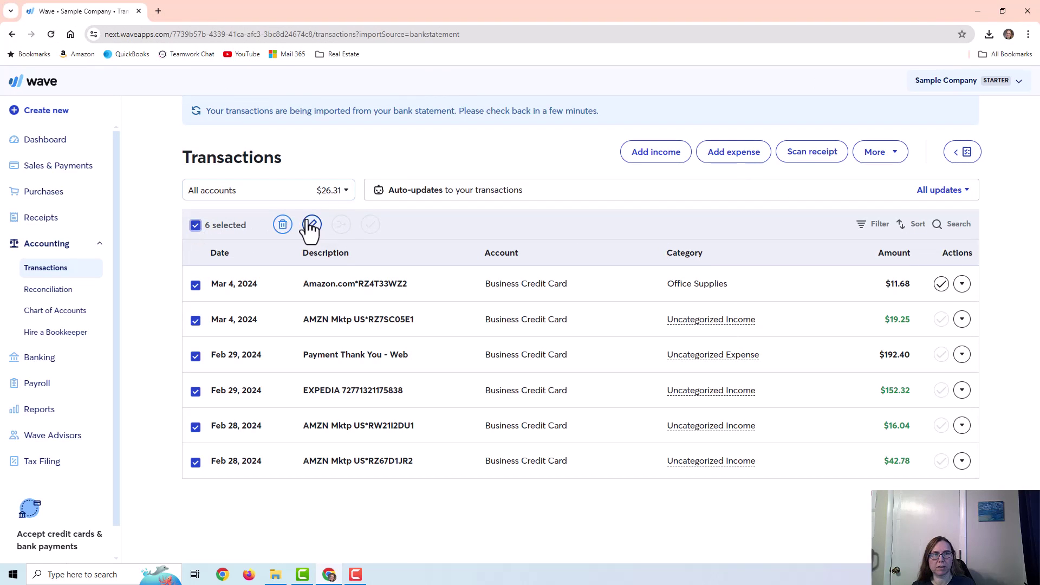
pyautogui.click(282, 224)
pyautogui.click(655, 173)
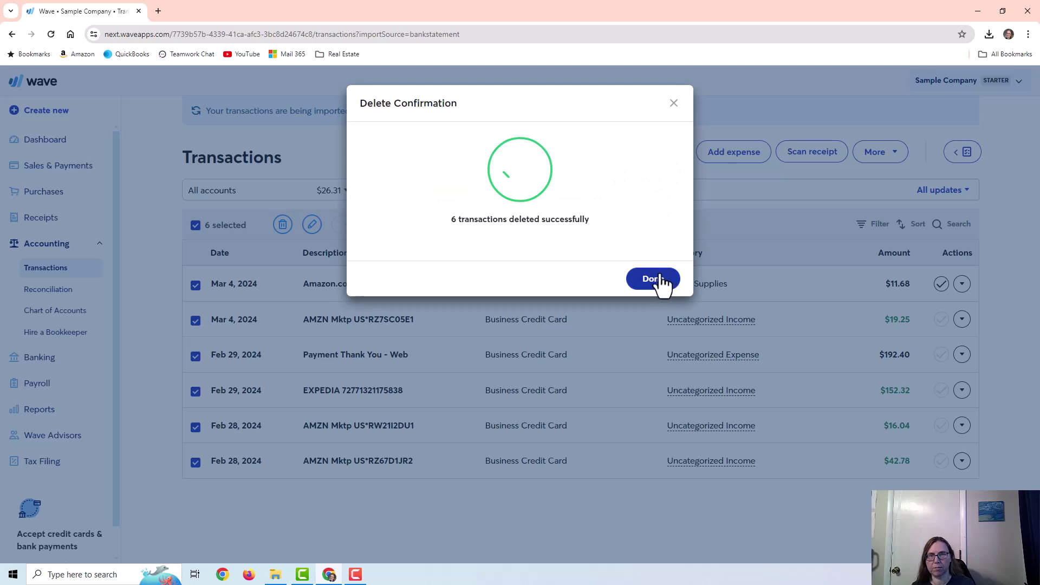
pyautogui.click(657, 281)
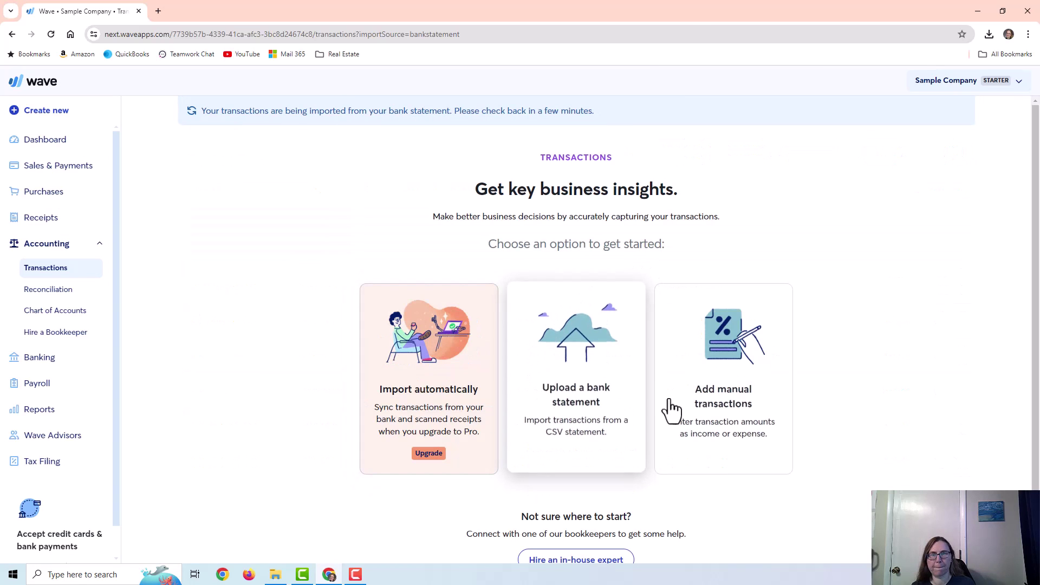
# Step: Upload the edited Chase CSV statement to the Business Credit Card payment account
pyautogui.click(553, 412)
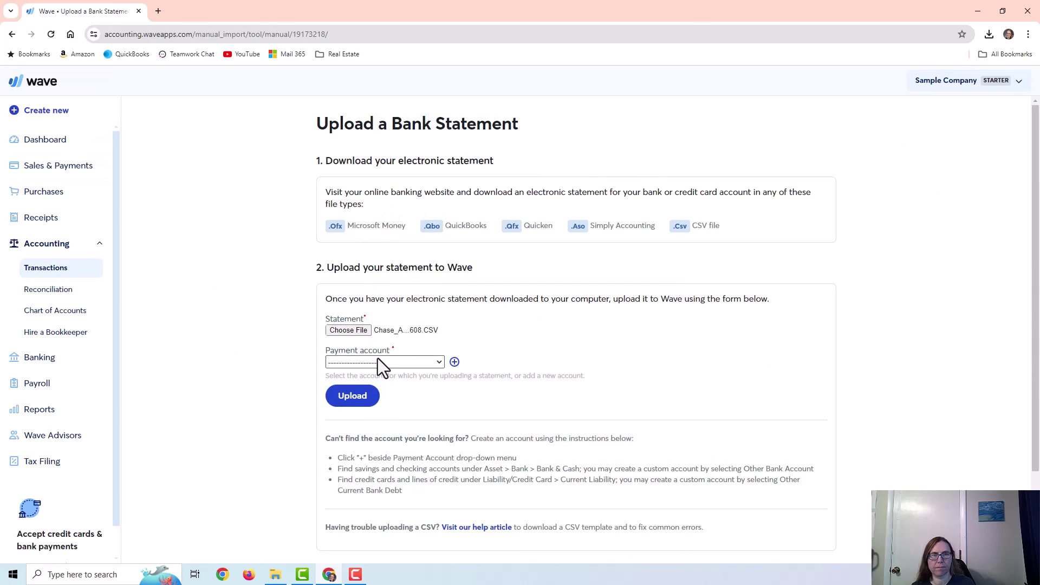
pyautogui.click(378, 363)
pyautogui.click(373, 433)
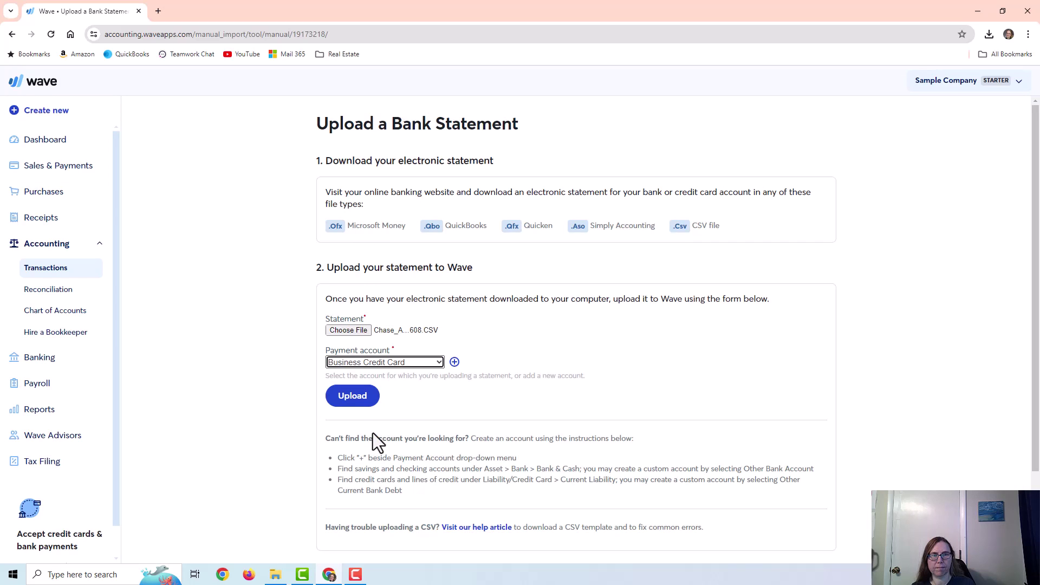
pyautogui.click(356, 401)
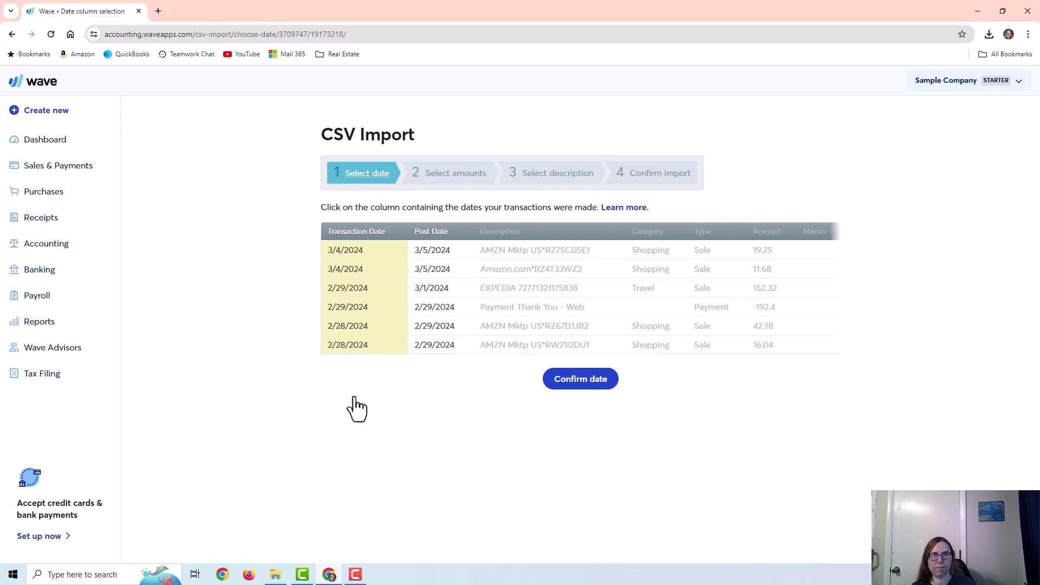
# Step: Confirm the CSV import's Transaction Date, Amount and Description columns for the edited file and upload the statement
pyautogui.click(576, 389)
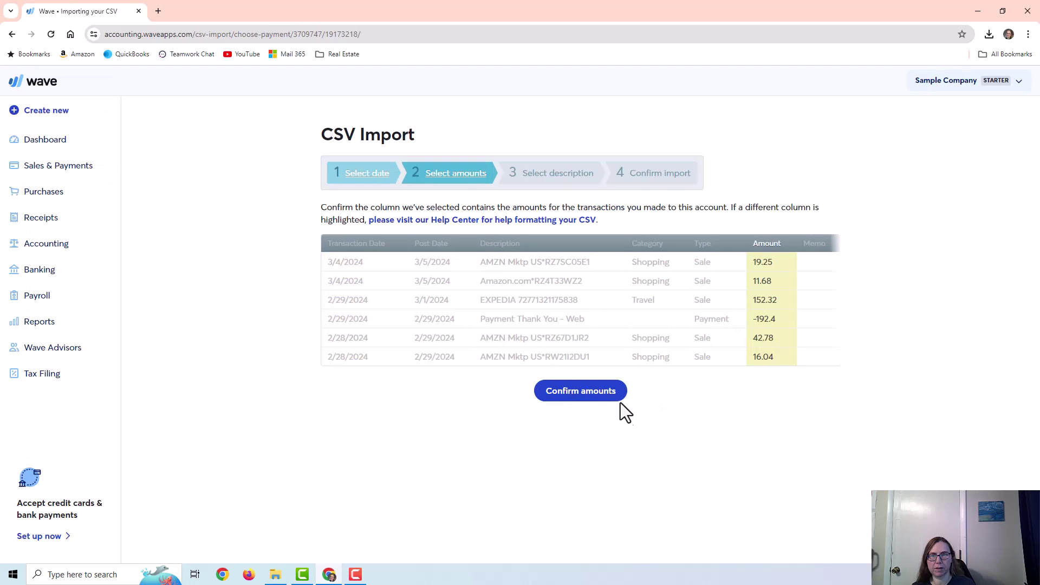
pyautogui.click(577, 392)
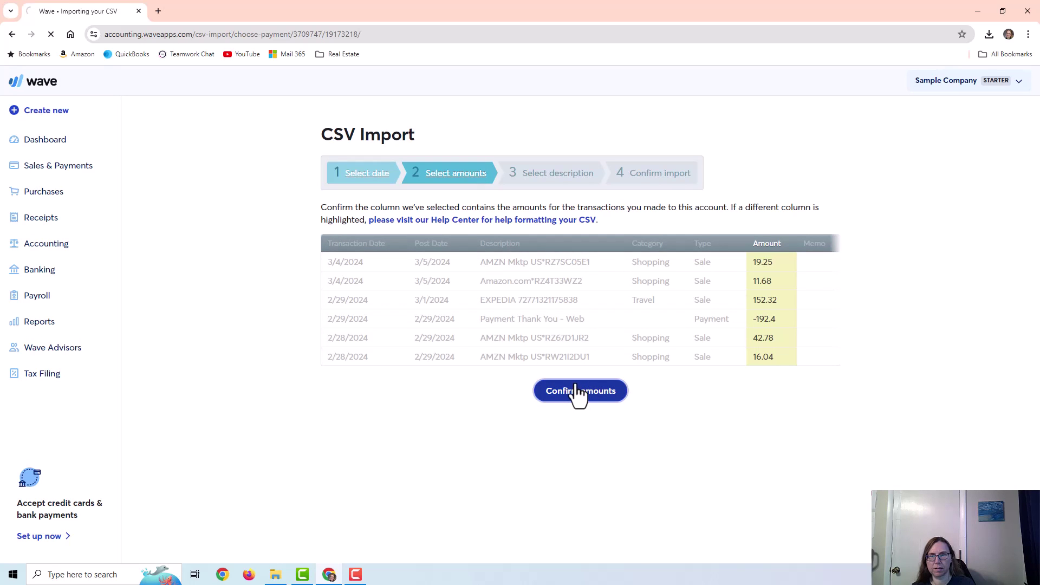
pyautogui.click(574, 382)
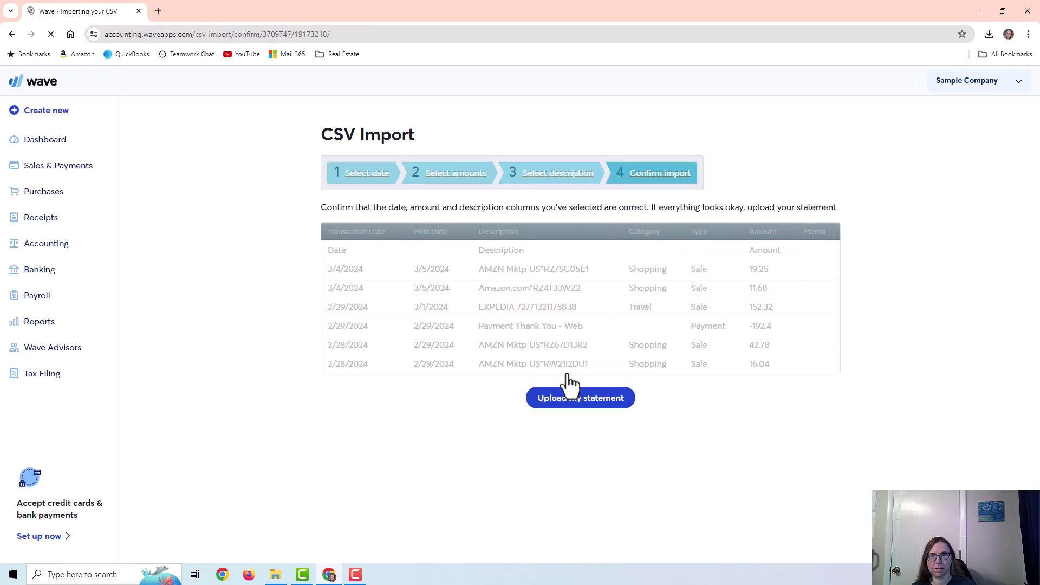
pyautogui.click(574, 400)
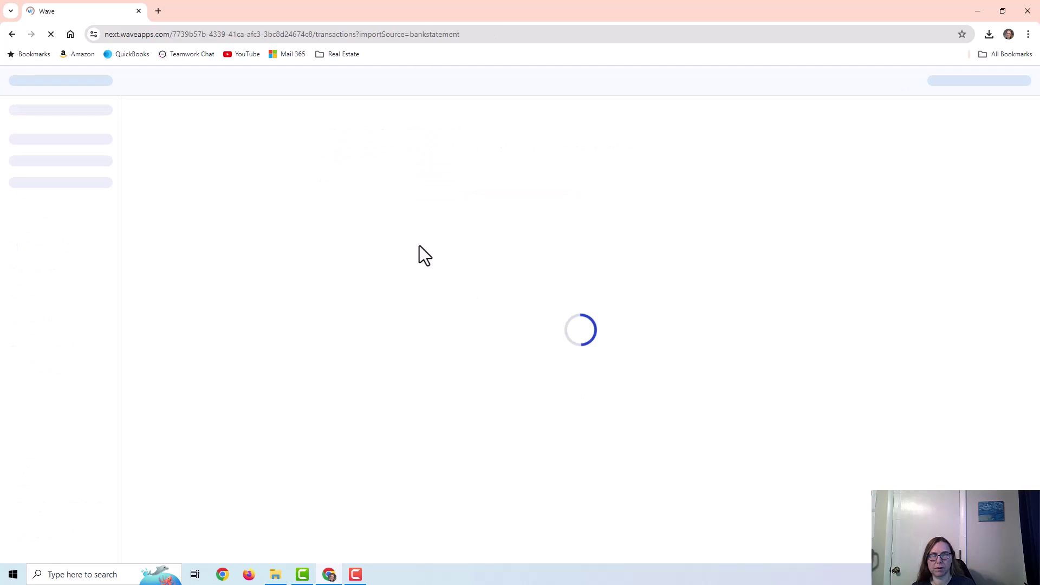
pyautogui.click(498, 279)
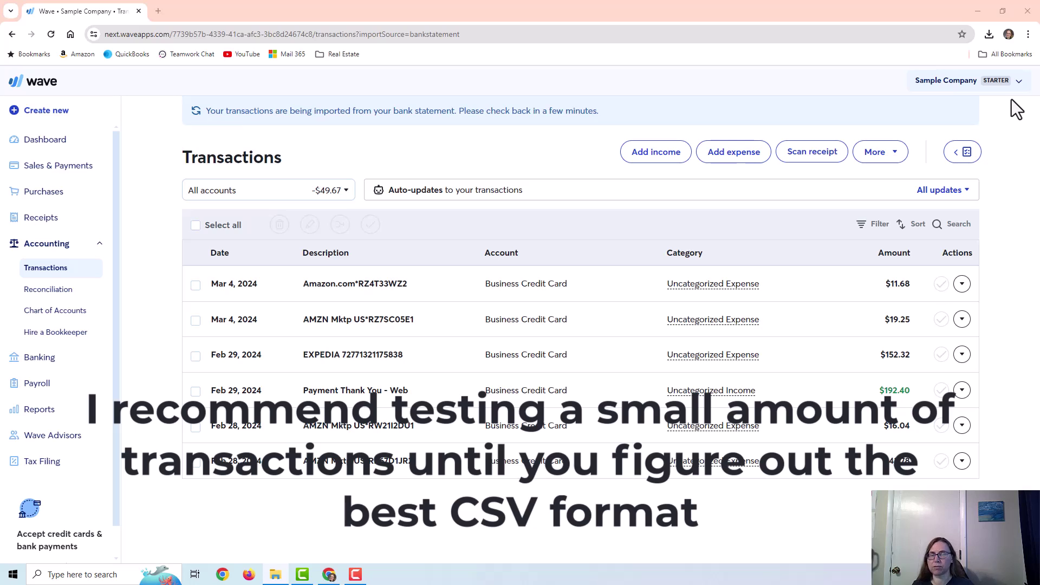
pyautogui.click(748, 278)
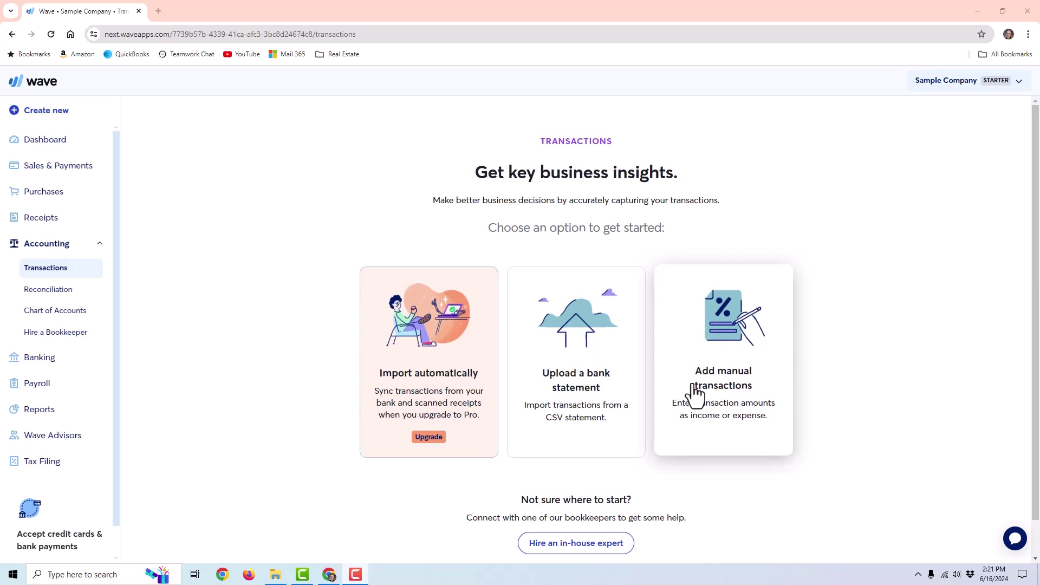
# Step: Upload the 2022 bank export CSV with two Amount columns to the Business Checking payment account
pyautogui.click(578, 389)
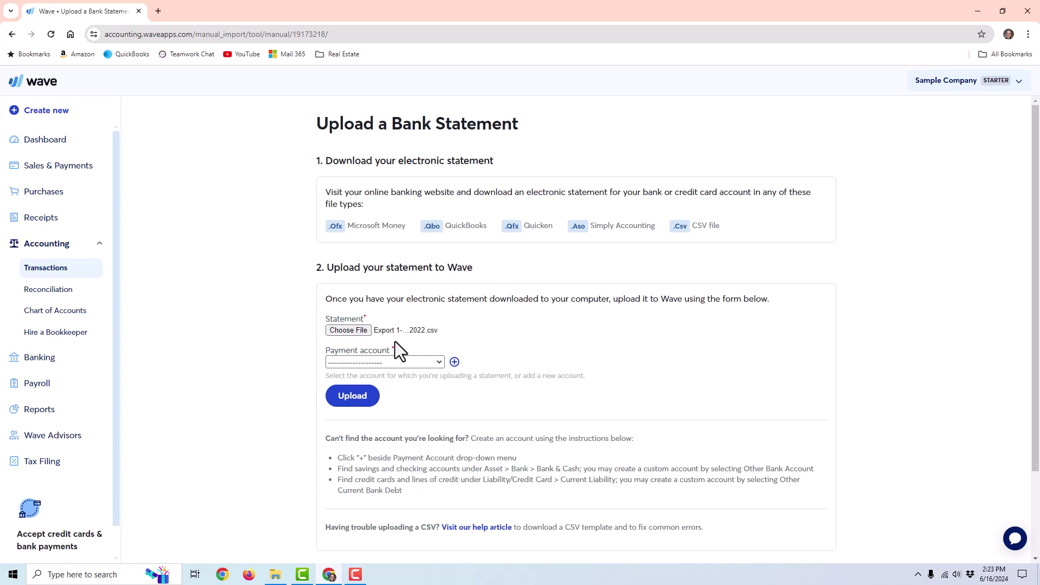
pyautogui.click(385, 359)
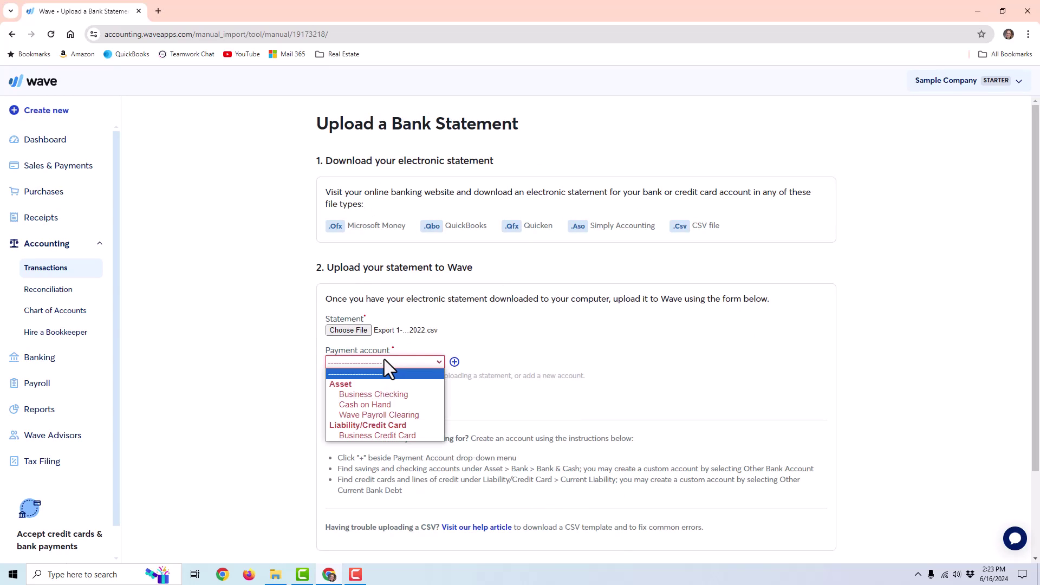
pyautogui.click(369, 396)
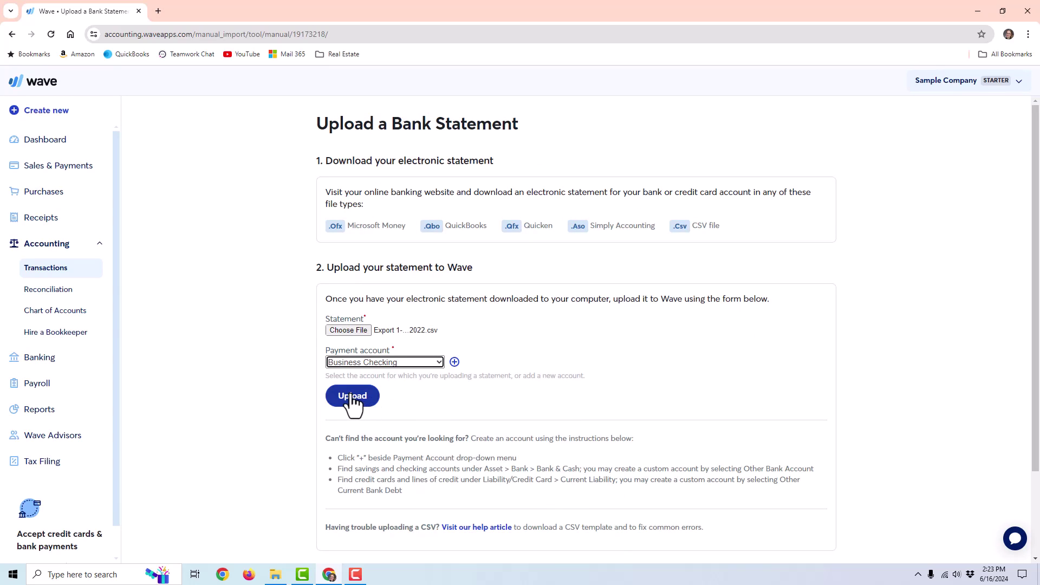
pyautogui.click(353, 394)
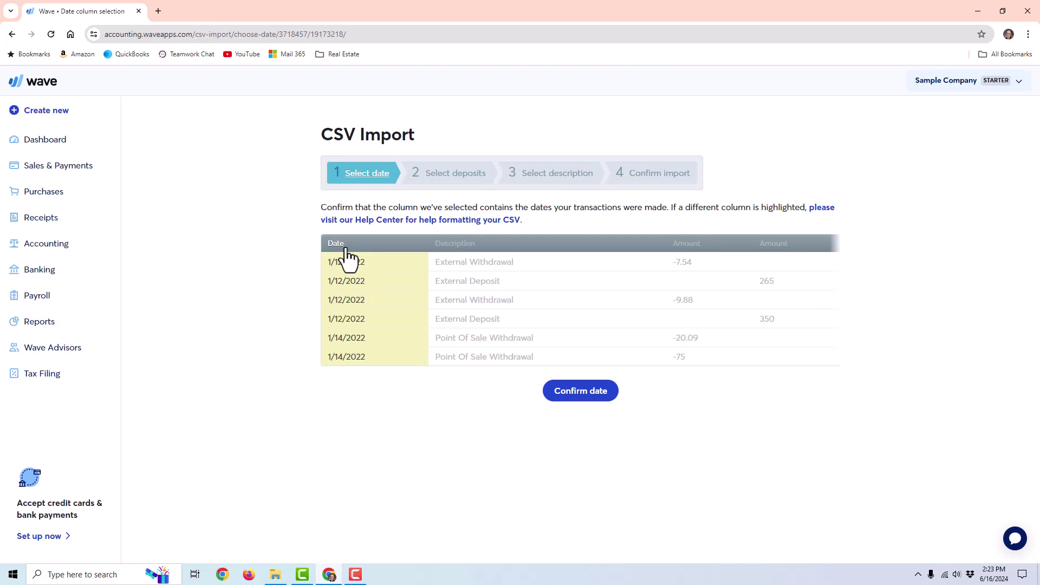
# Step: Confirm the Date column, choose the second Amount column for deposits, accept Description, and upload the statement despite the overlapping dates
pyautogui.click(582, 394)
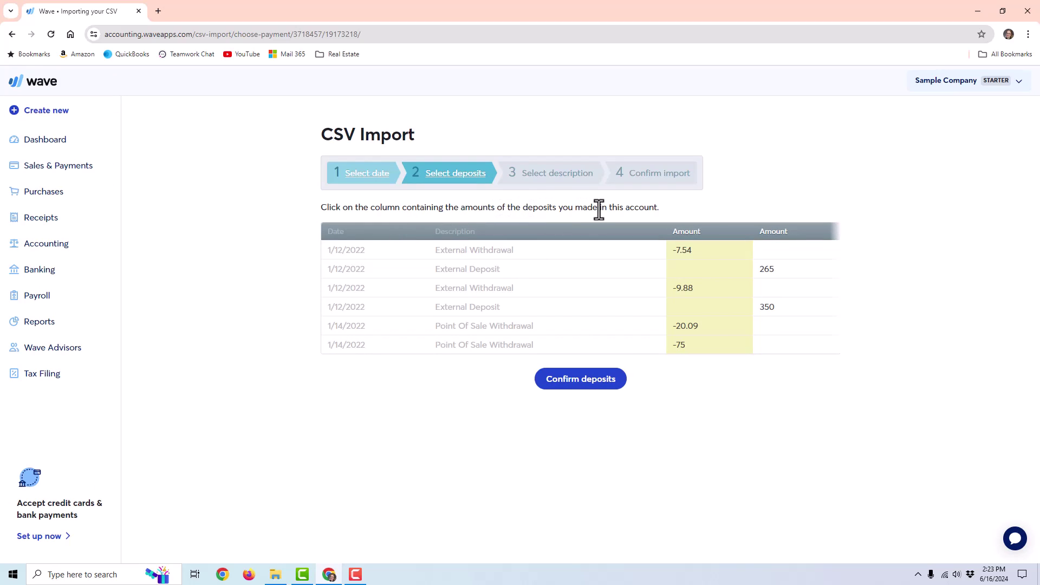
pyautogui.click(789, 315)
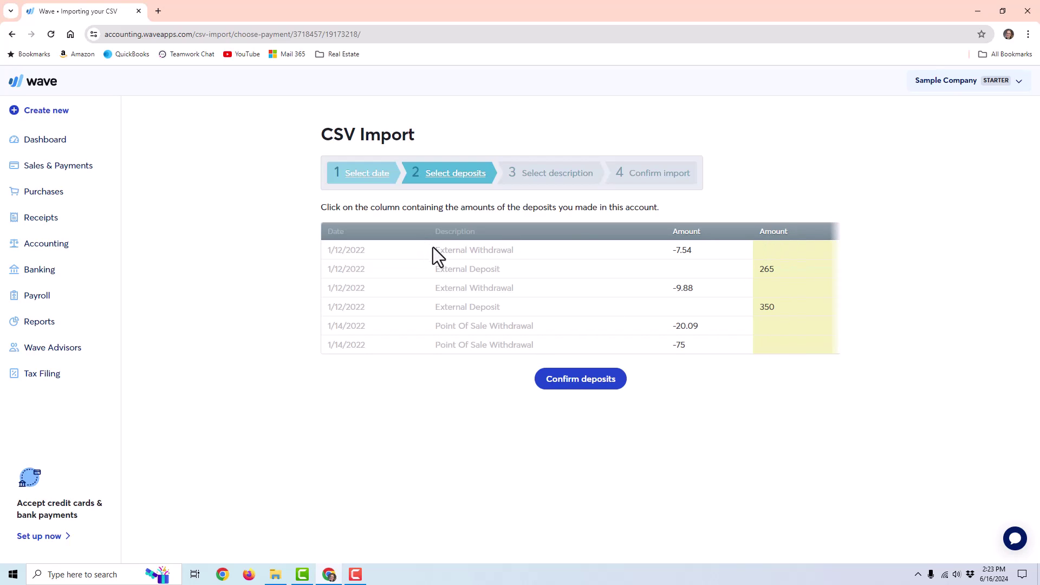
pyautogui.click(578, 385)
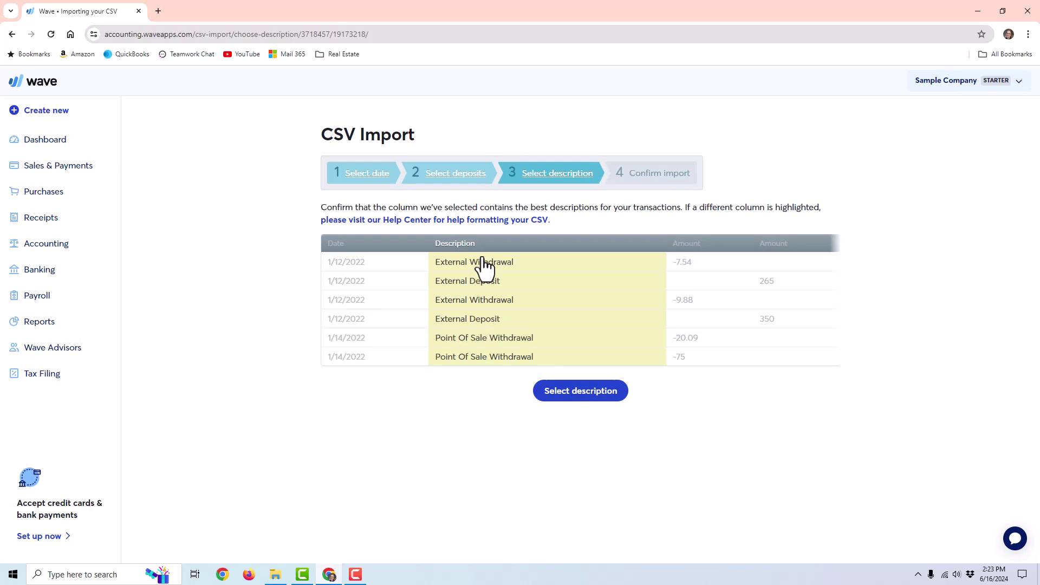
pyautogui.click(584, 400)
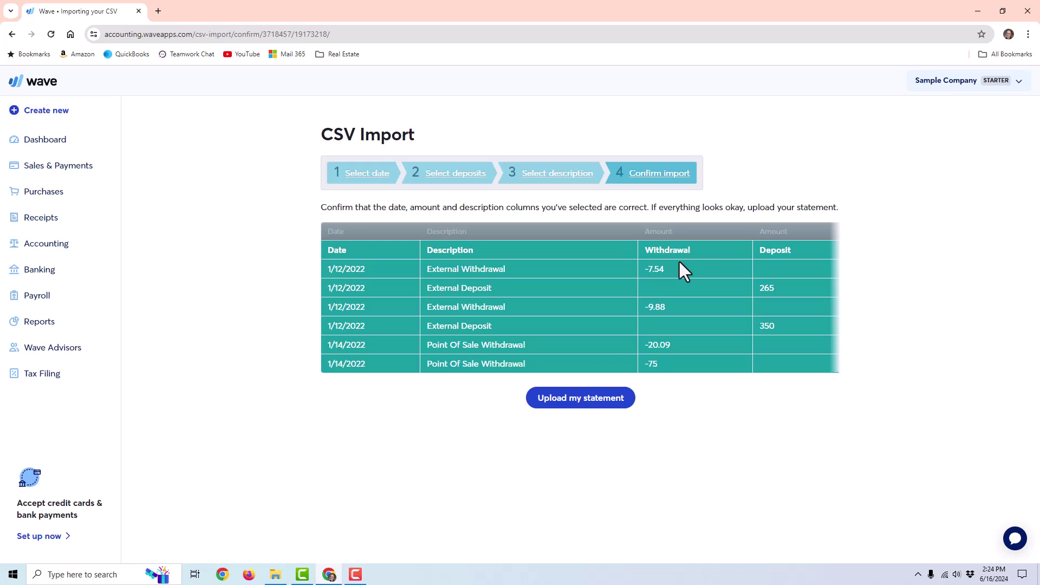
pyautogui.click(579, 401)
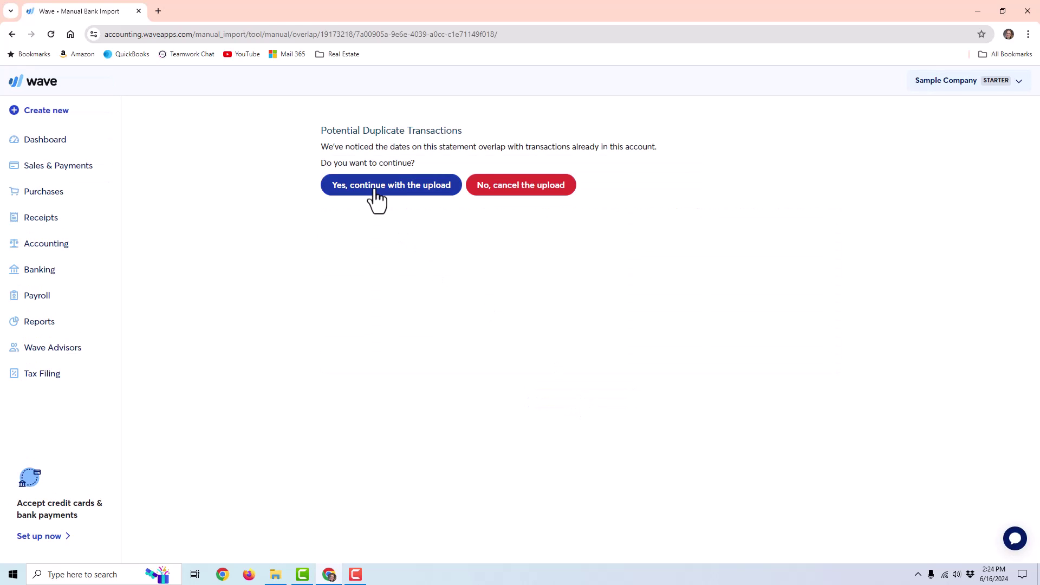
pyautogui.click(375, 190)
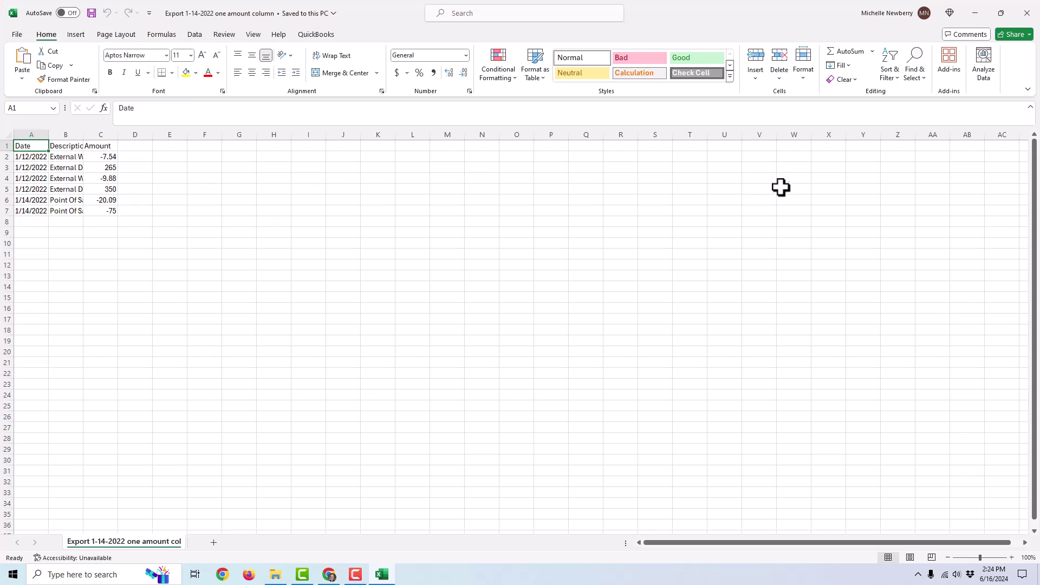
# Step: Examine the signed amounts in the "Export 1-14-2022 one amount column" workbook, widening the Description column, and close the workbook
pyautogui.click(80, 157)
pyautogui.click(102, 165)
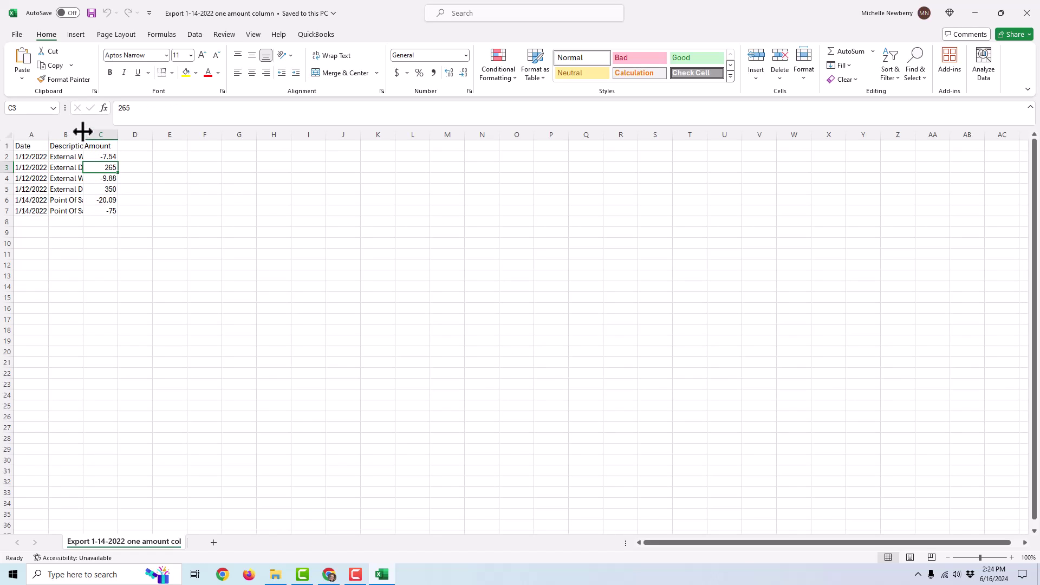
pyautogui.moveTo(83, 135); pyautogui.dragTo(104, 135)
pyautogui.doubleClick(103, 135)
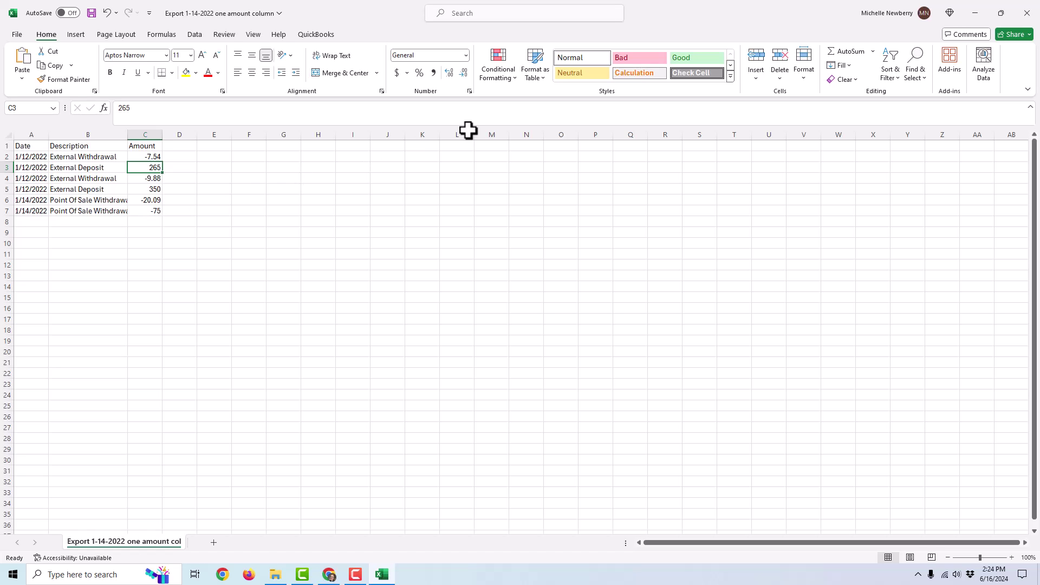
pyautogui.click(1032, 11)
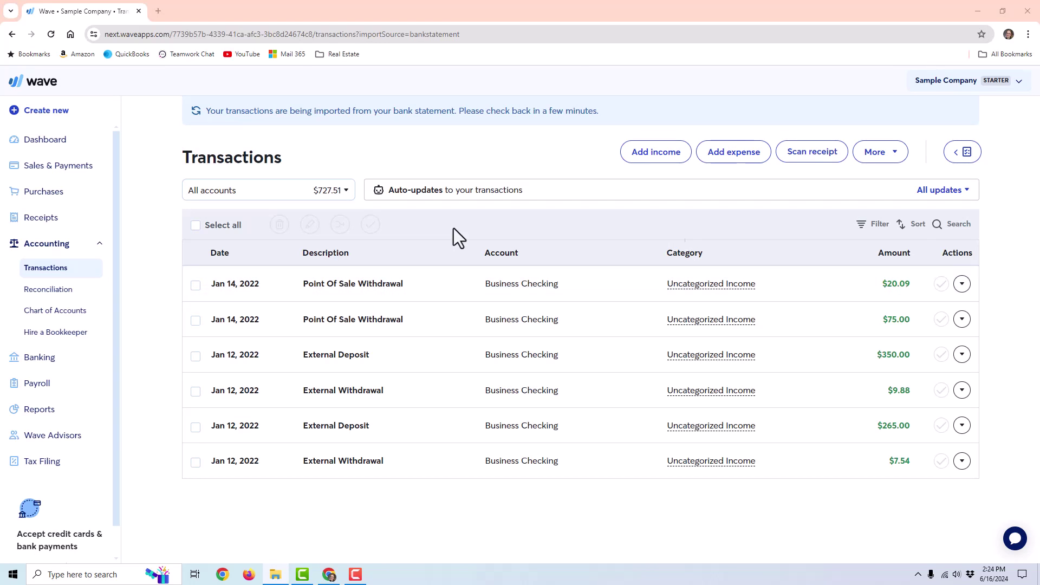
# Step: Delete all the imported Business Checking transactions in the Wave transactions list
pyautogui.click(195, 228)
pyautogui.click(283, 227)
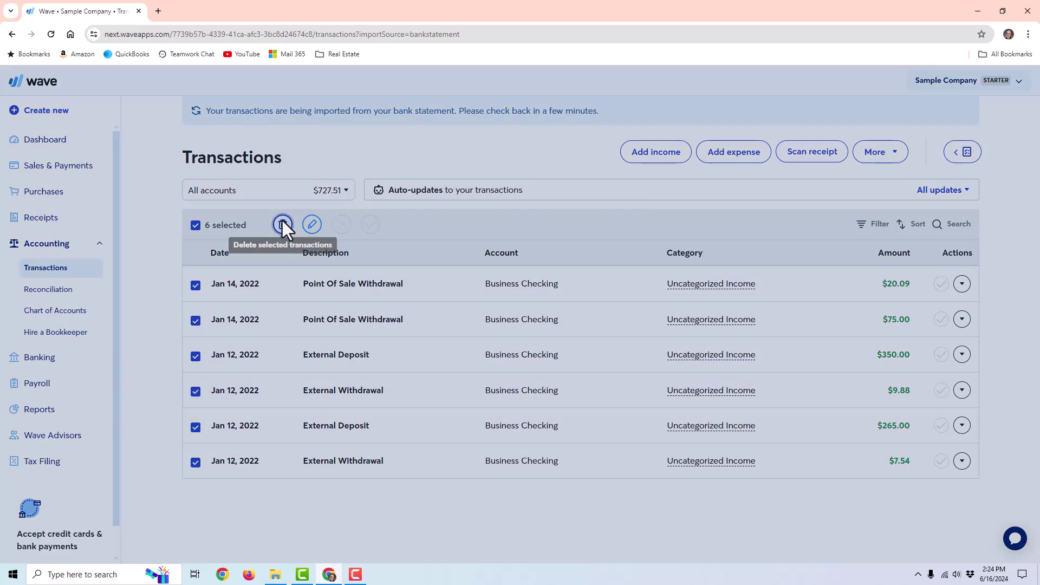
pyautogui.click(641, 174)
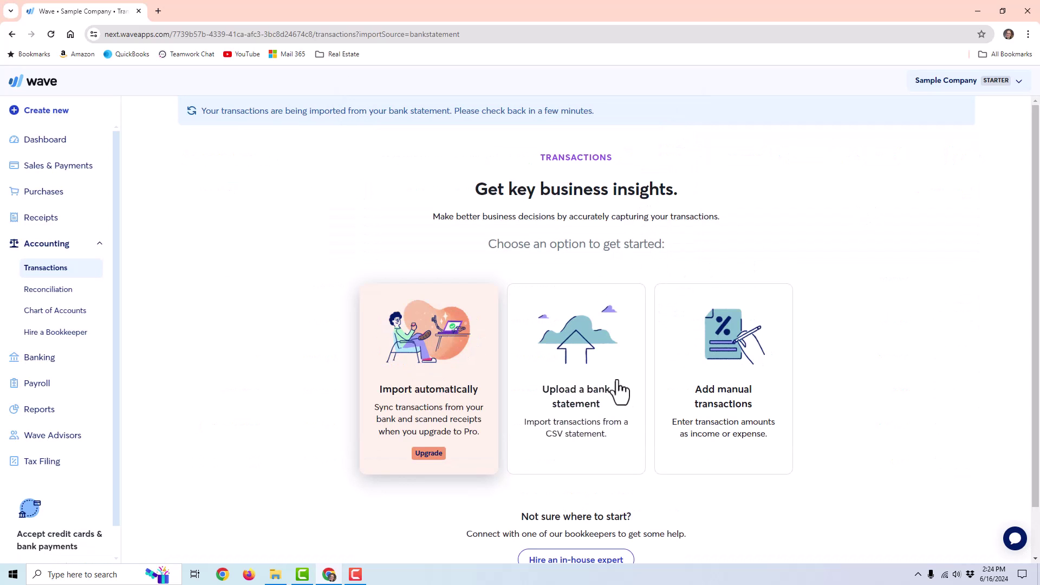
# Step: Upload the "Export 1-14-2022 one amount column" CSV statement to the Business Checking payment account
pyautogui.click(576, 410)
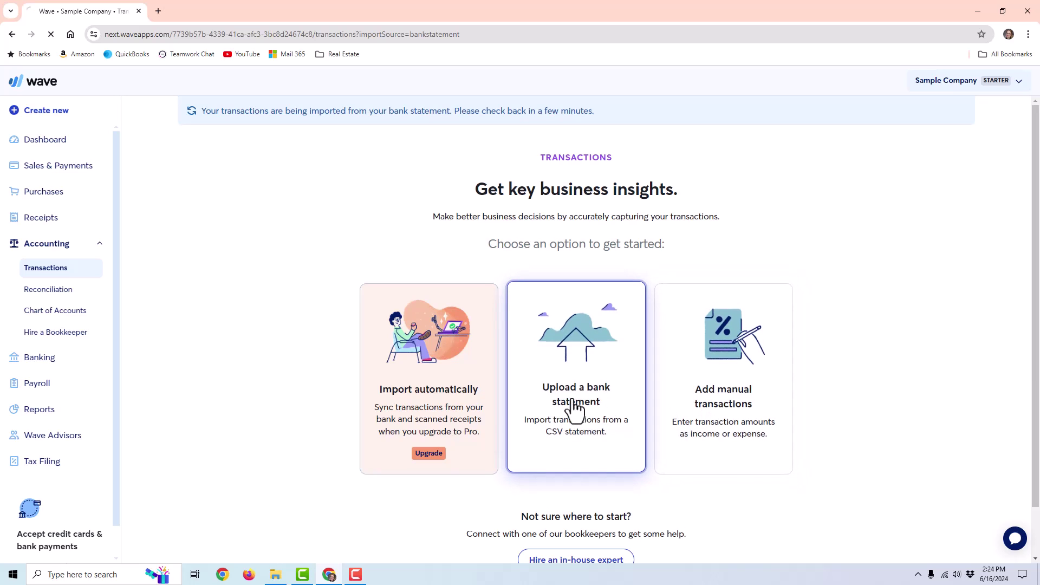
pyautogui.click(347, 330)
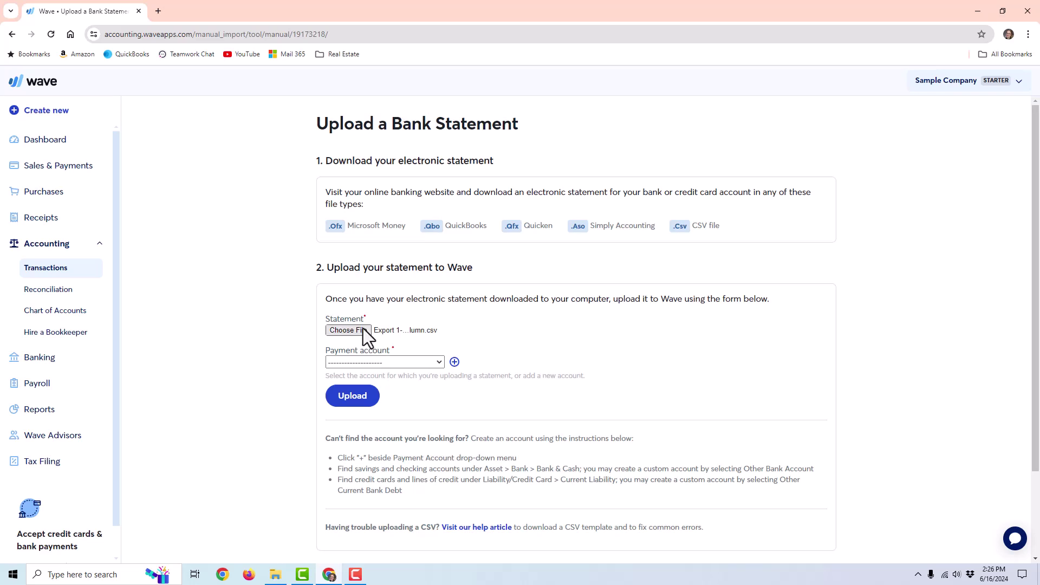
pyautogui.click(364, 361)
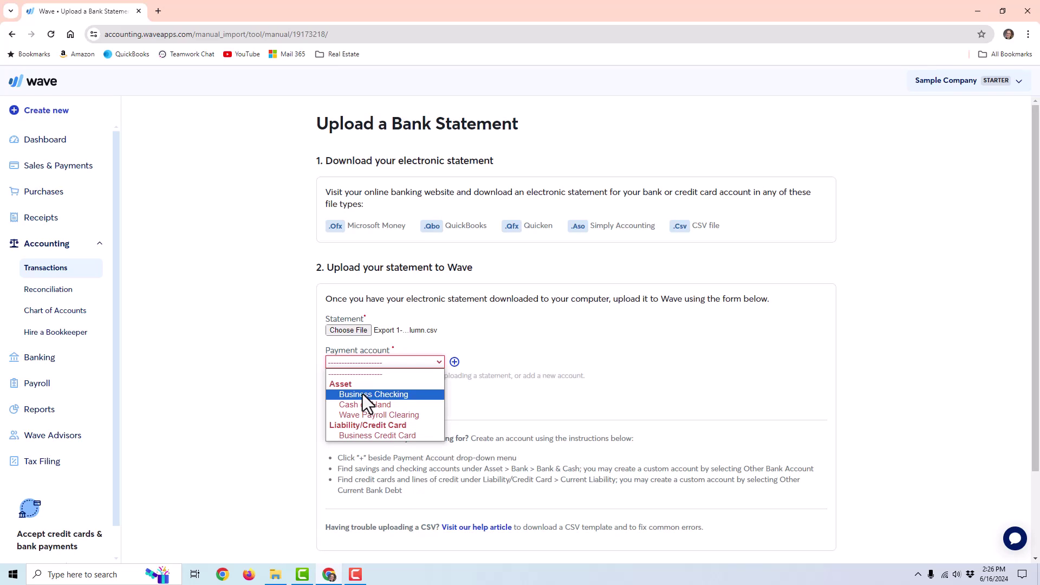
pyautogui.click(362, 395)
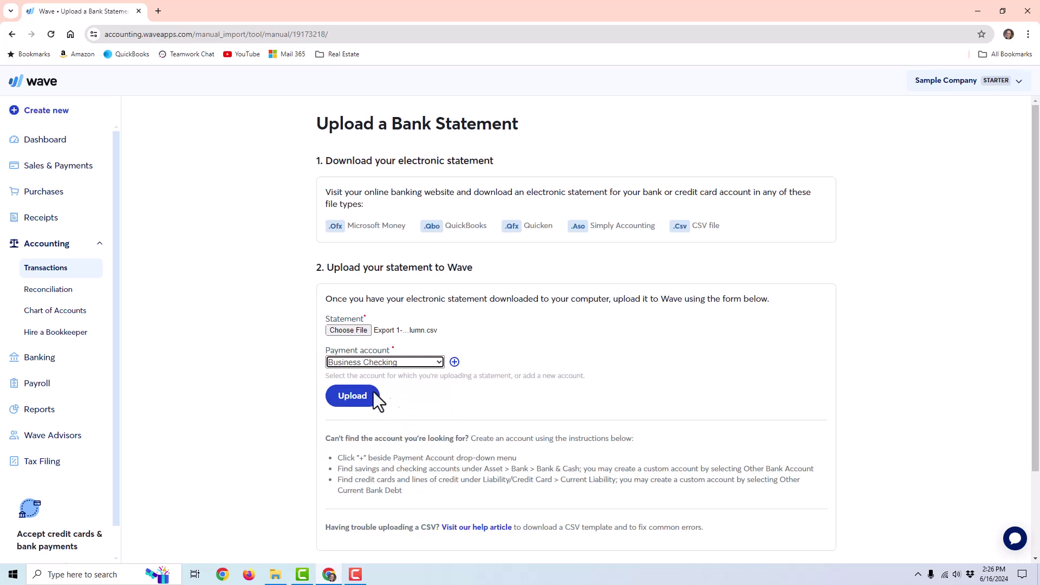
pyautogui.click(348, 397)
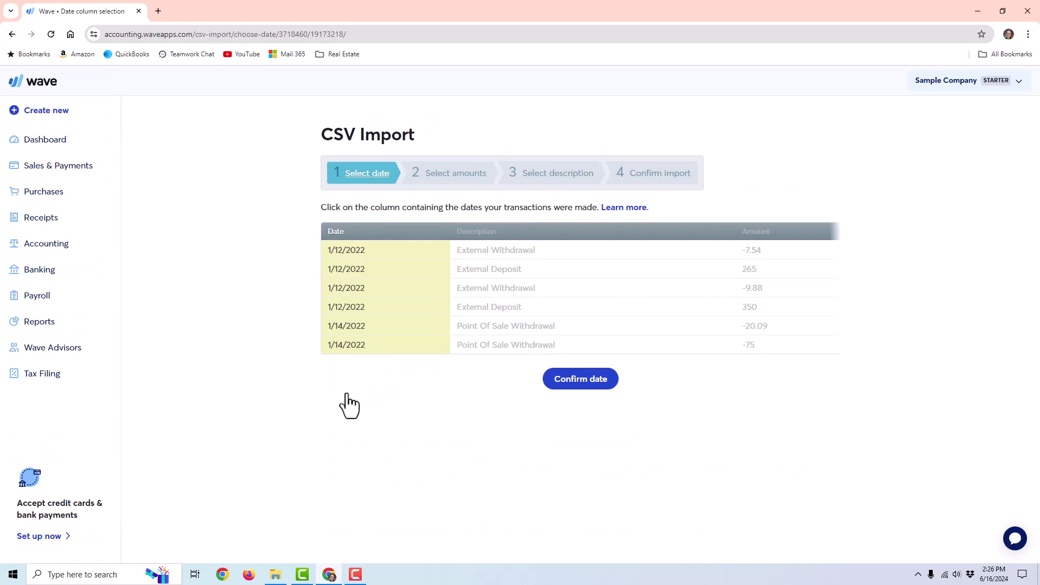
# Step: Confirm the Date, single Amount and Description columns, and upload the statement despite the overlapping dates
pyautogui.click(554, 379)
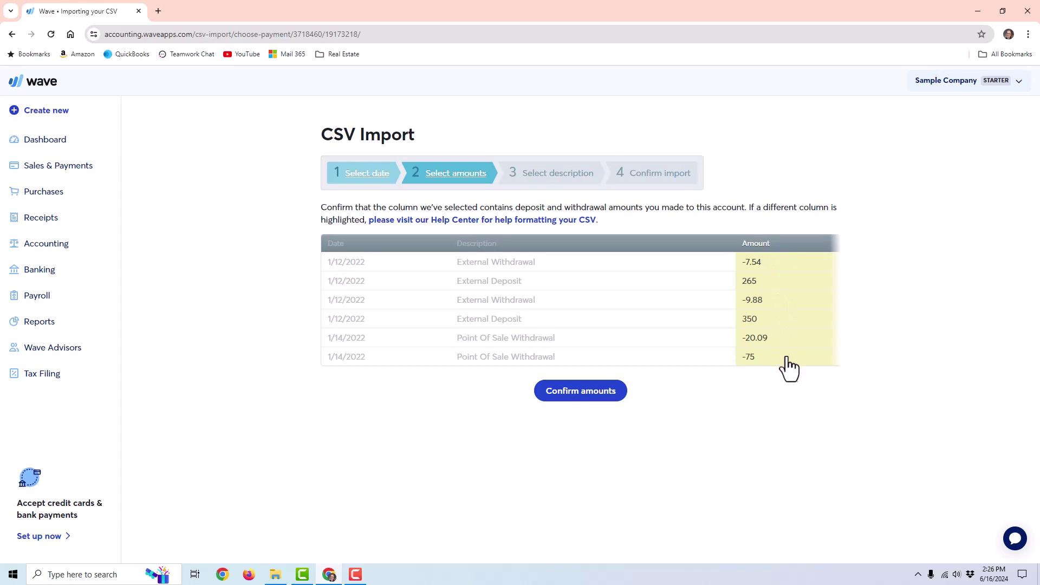
pyautogui.click(586, 396)
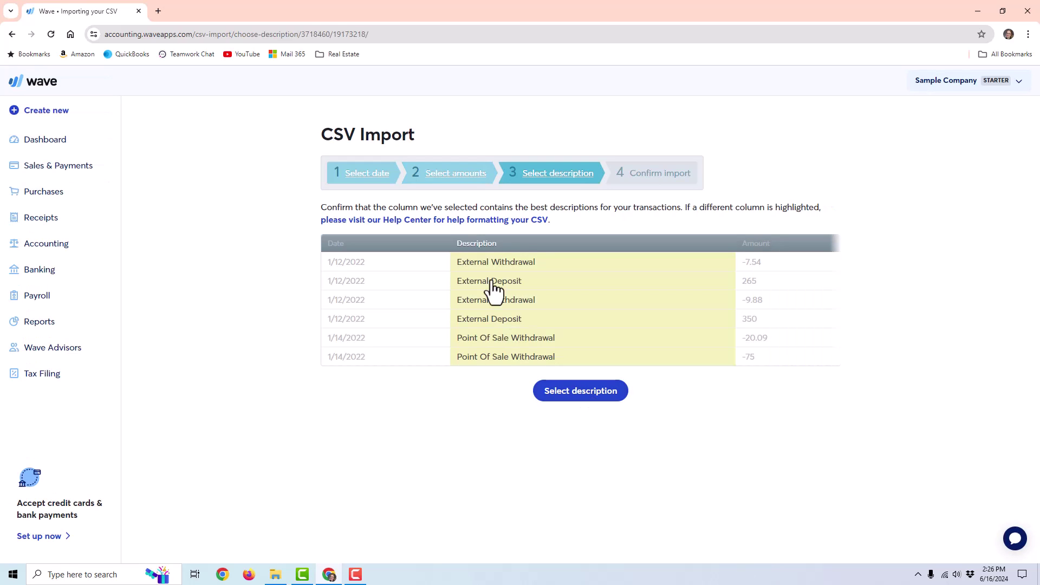
pyautogui.click(584, 399)
pyautogui.click(574, 401)
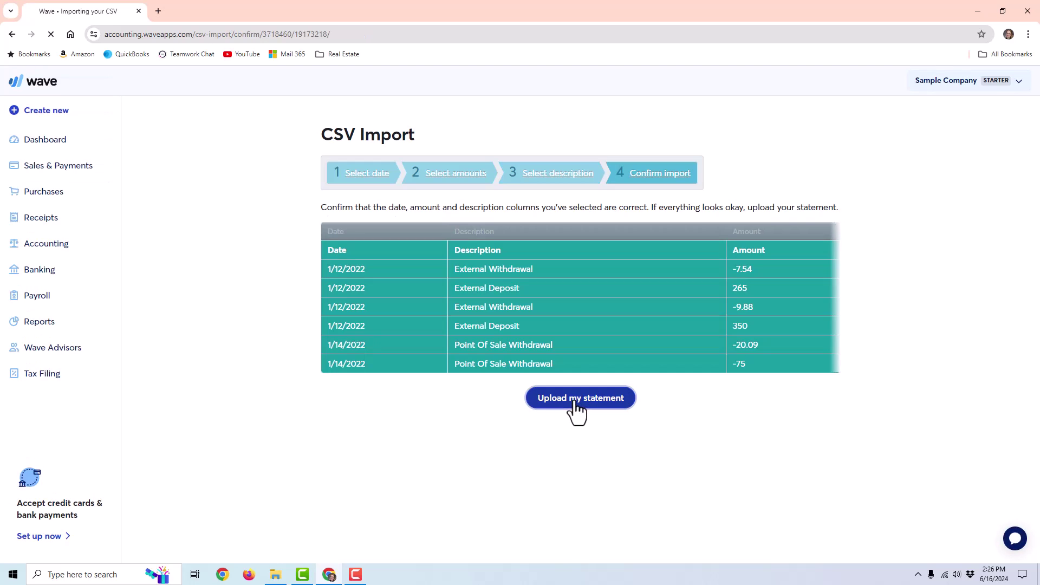
pyautogui.click(383, 190)
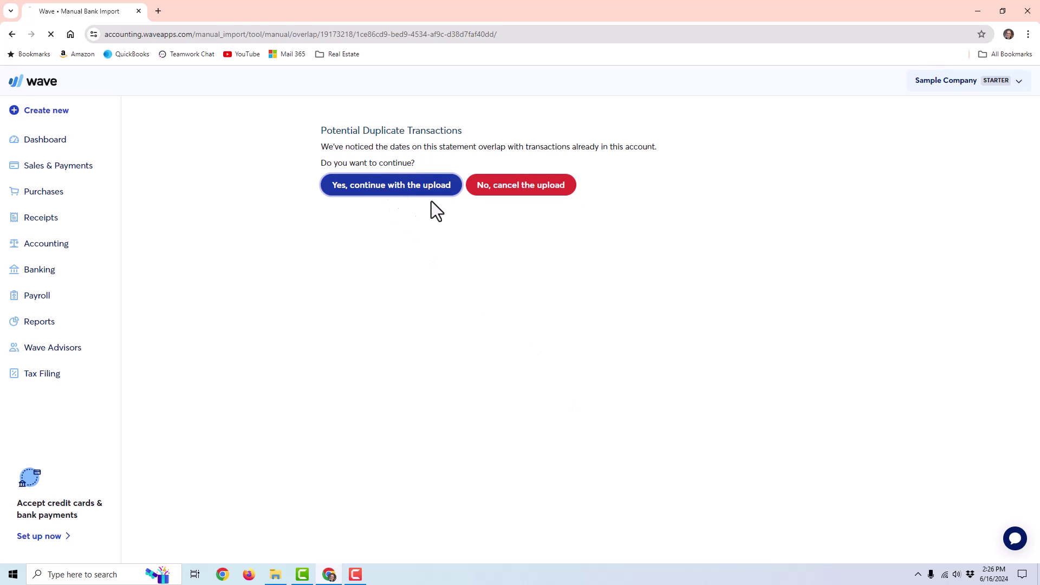